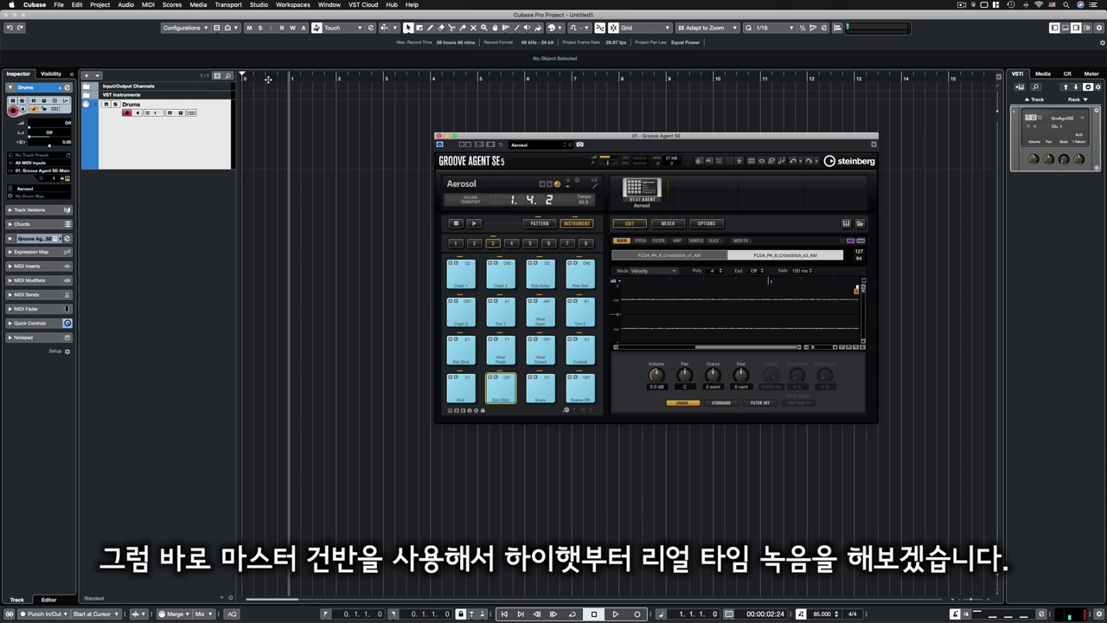
Step: Record a two-bar closed hi-hat pattern on the Drums track, with the Groove Agent window moved aside
{"action": "left_click", "coordinate": [268, 79]}
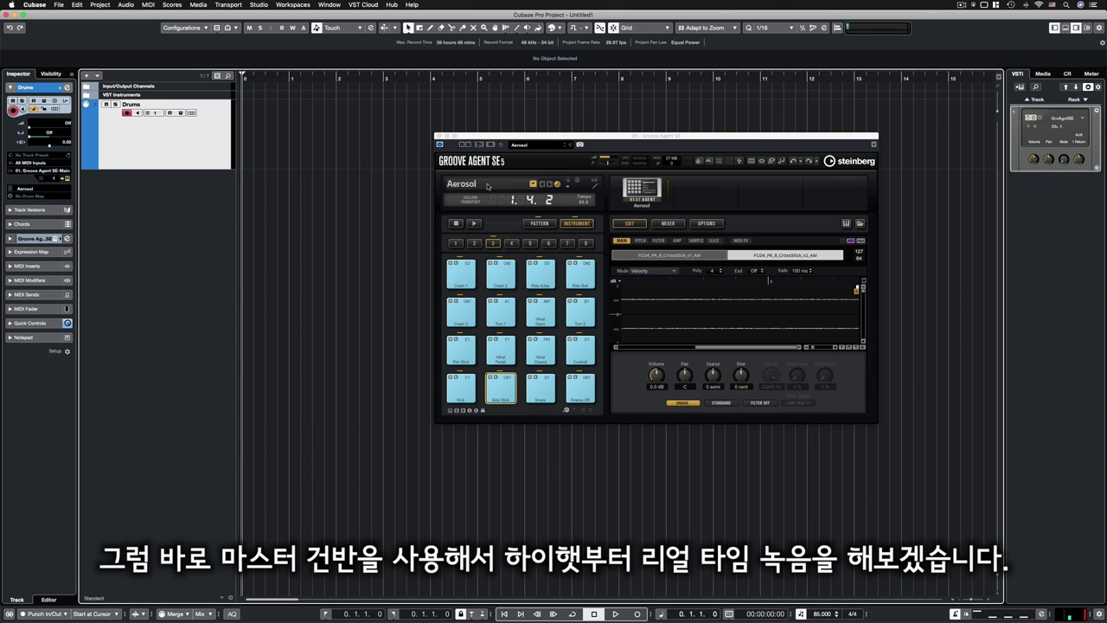
{"action": "left_click_drag", "start_coordinate": [498, 137], "coordinate": [534, 138]}
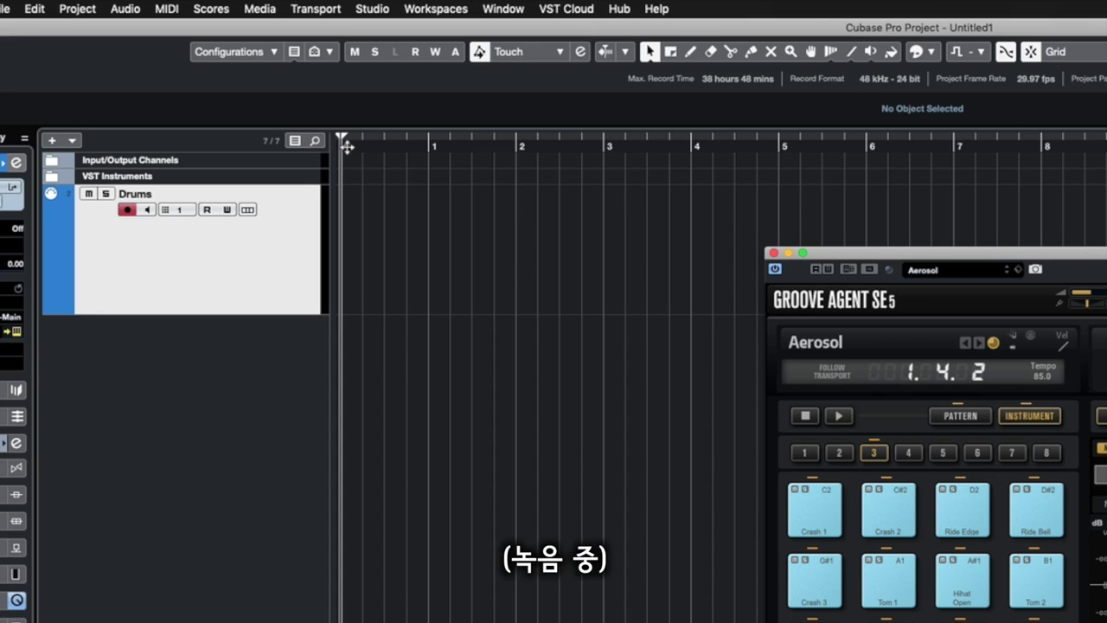
{"action": "key", "text": "KP_Multiply"}
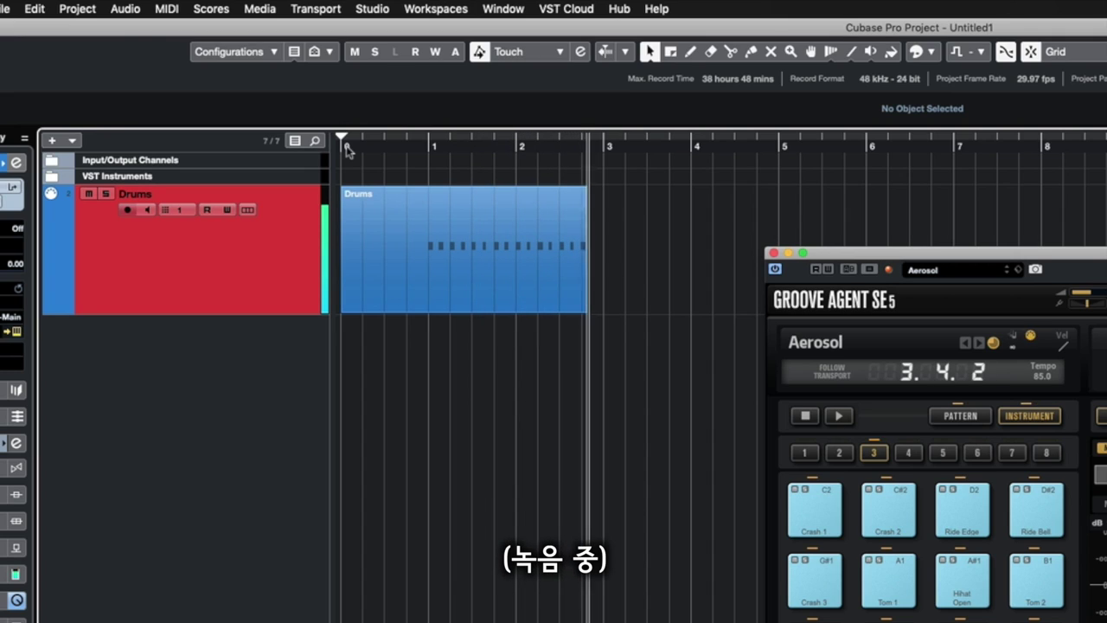
{"action": "key", "text": "space"}
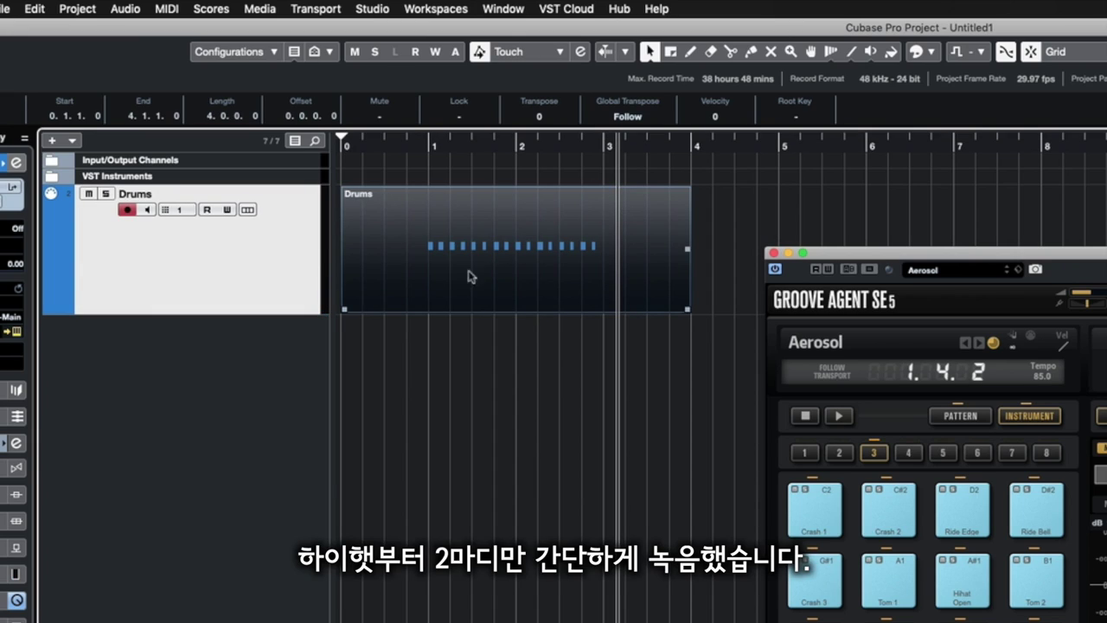
Step: Trim the start of the recorded Drums part to bar 1 and open it in the Key Editor without the Groove Agent window
{"action": "left_click_drag", "start_coordinate": [344, 310], "coordinate": [419, 312]}
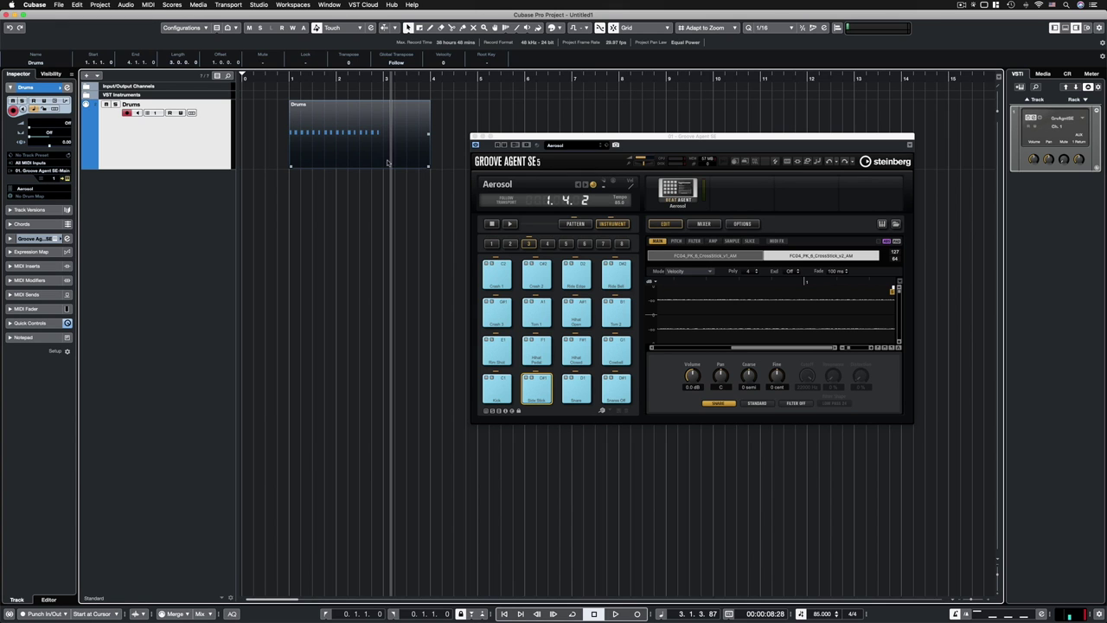
{"action": "double_click", "coordinate": [340, 146]}
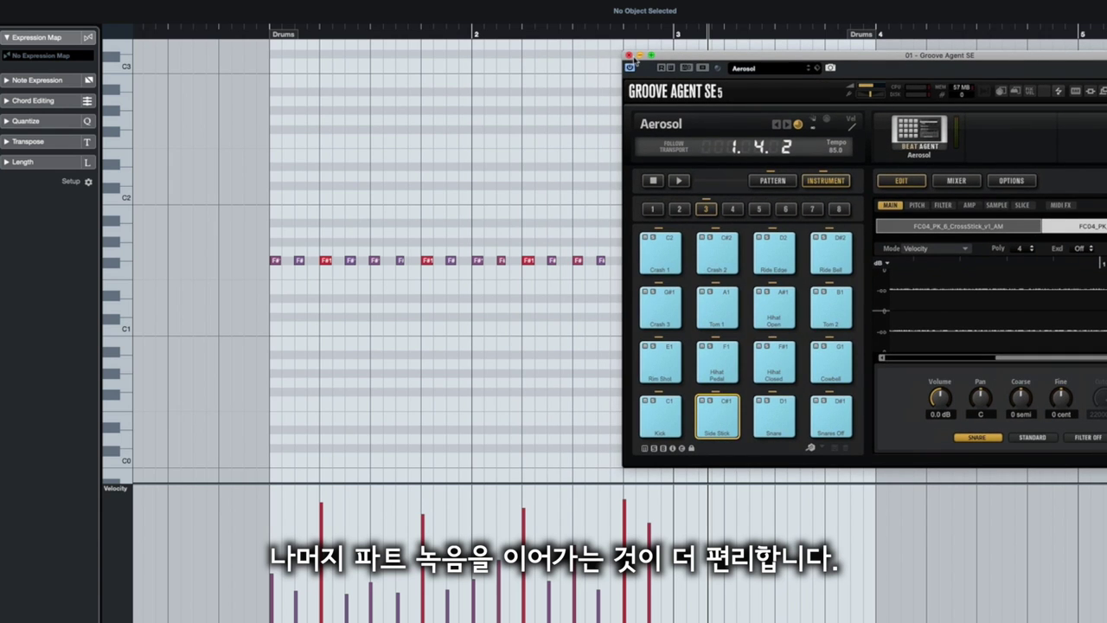
{"action": "left_click", "coordinate": [629, 56]}
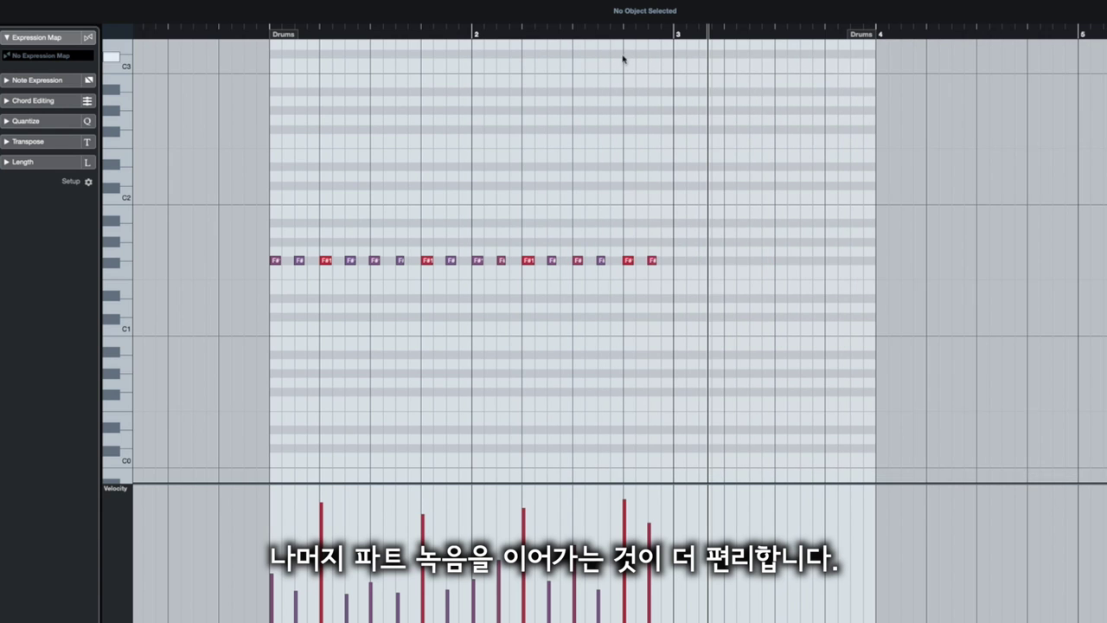
Step: Quantize all the F#1 hi-hat notes and trim the end of the Drums part to bar 3
{"action": "left_click_drag", "start_coordinate": [734, 299], "coordinate": [270, 210]}
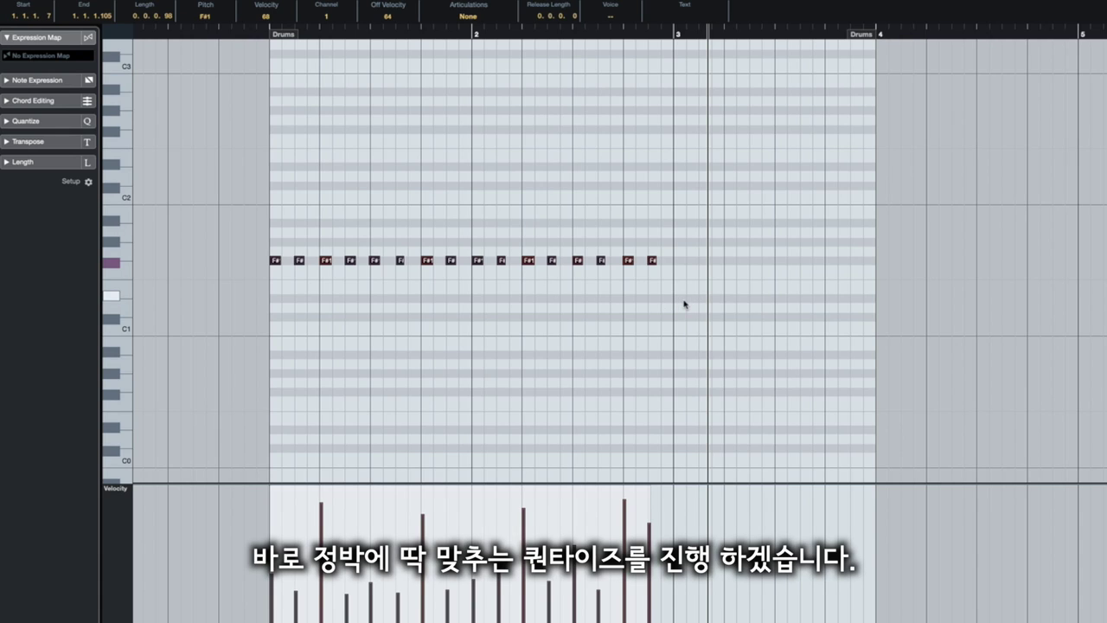
{"action": "key", "text": "q"}
{"action": "left_click_drag", "start_coordinate": [685, 302], "coordinate": [217, 213]}
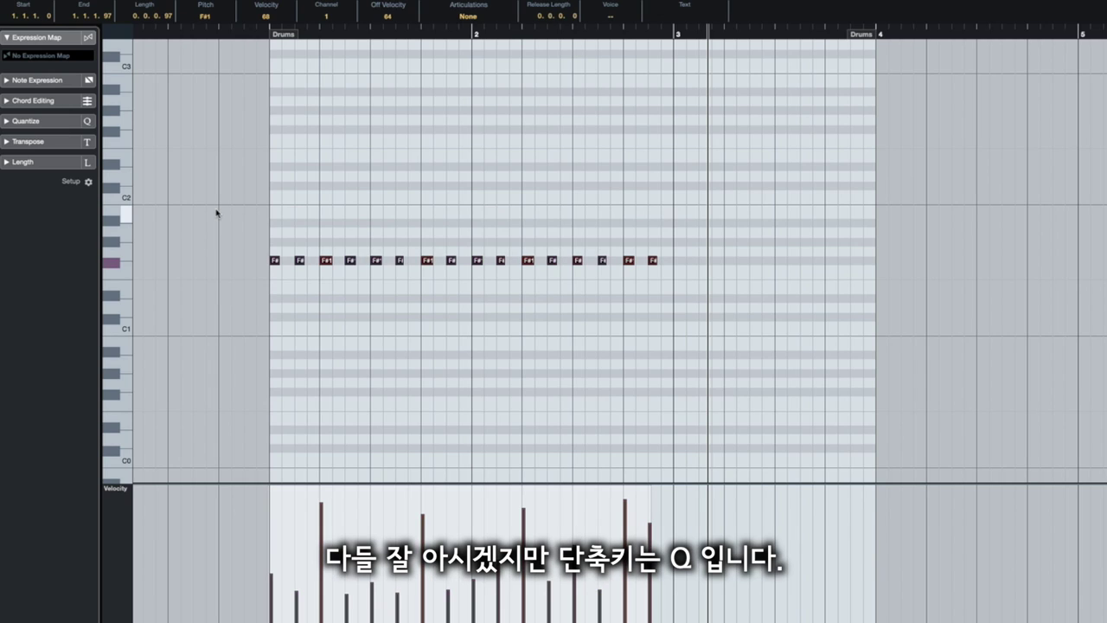
{"action": "left_click", "coordinate": [650, 334]}
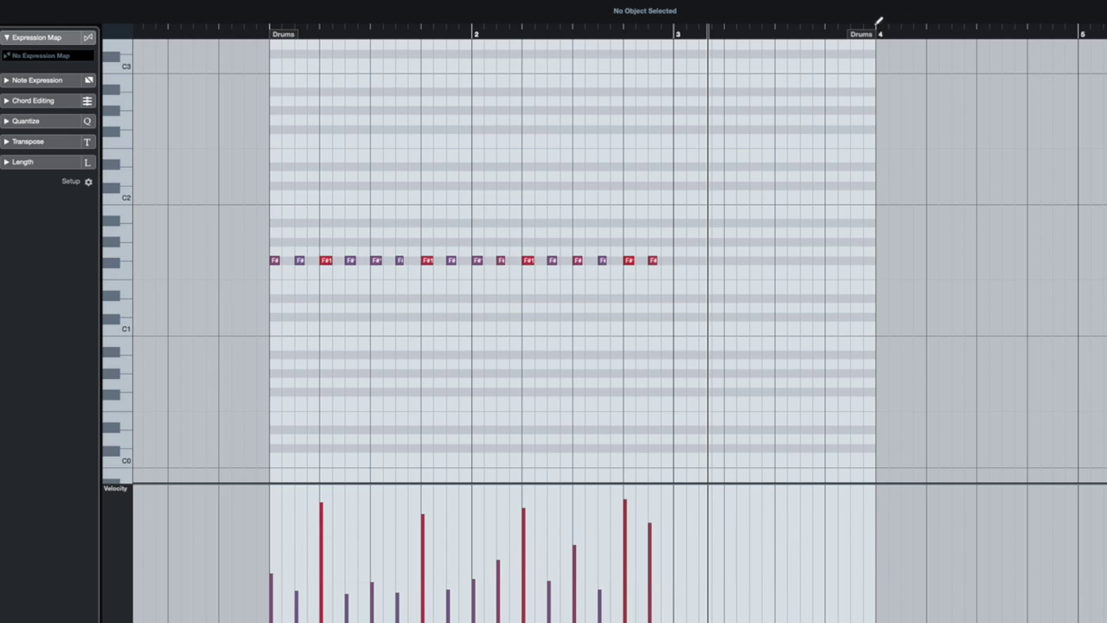
{"action": "left_click_drag", "start_coordinate": [872, 39], "coordinate": [671, 50]}
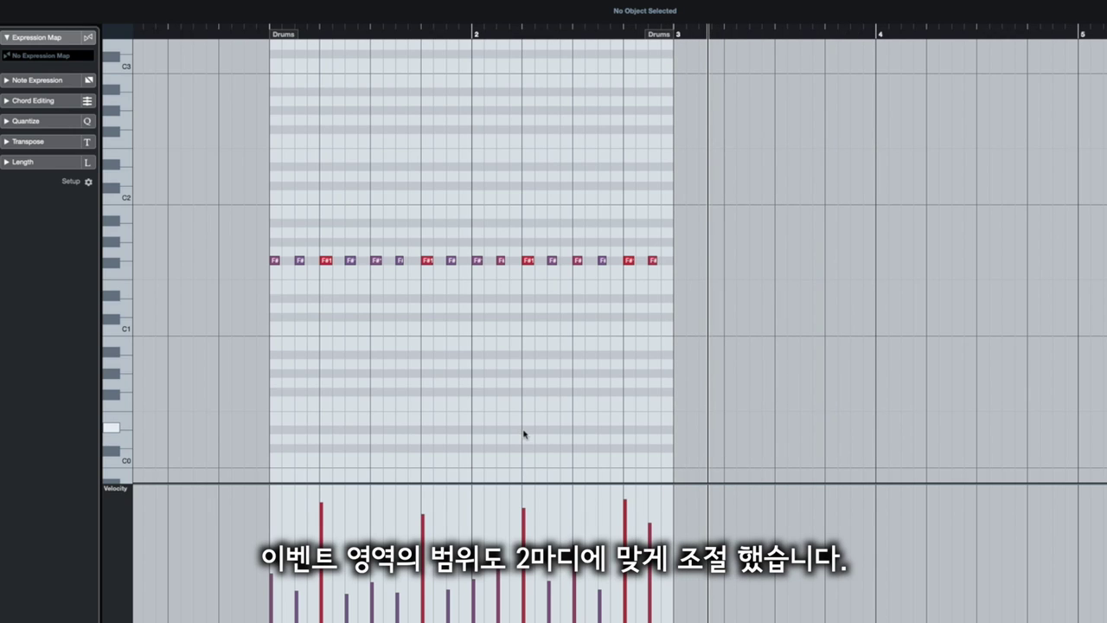
Step: Lower the velocities of the loudest hi-hat notes and play the pattern back
{"action": "left_click_drag", "start_coordinate": [636, 528], "coordinate": [398, 524]}
{"action": "left_click_drag", "start_coordinate": [308, 519], "coordinate": [320, 530]}
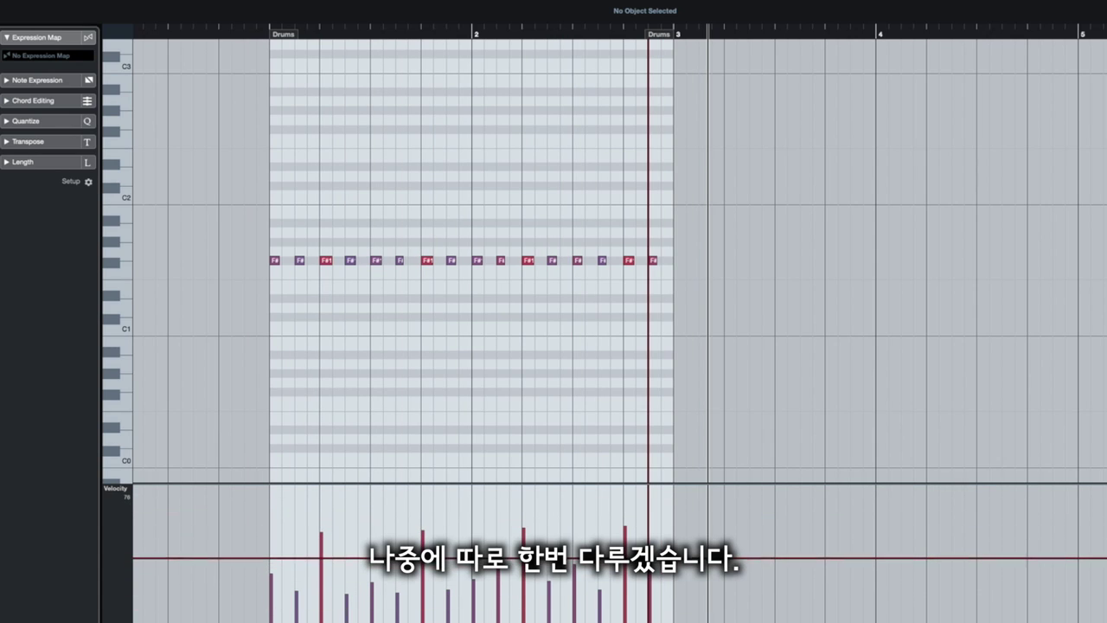
{"action": "key", "text": "space"}
{"action": "left_click", "coordinate": [265, 38]}
{"action": "key", "text": "space"}
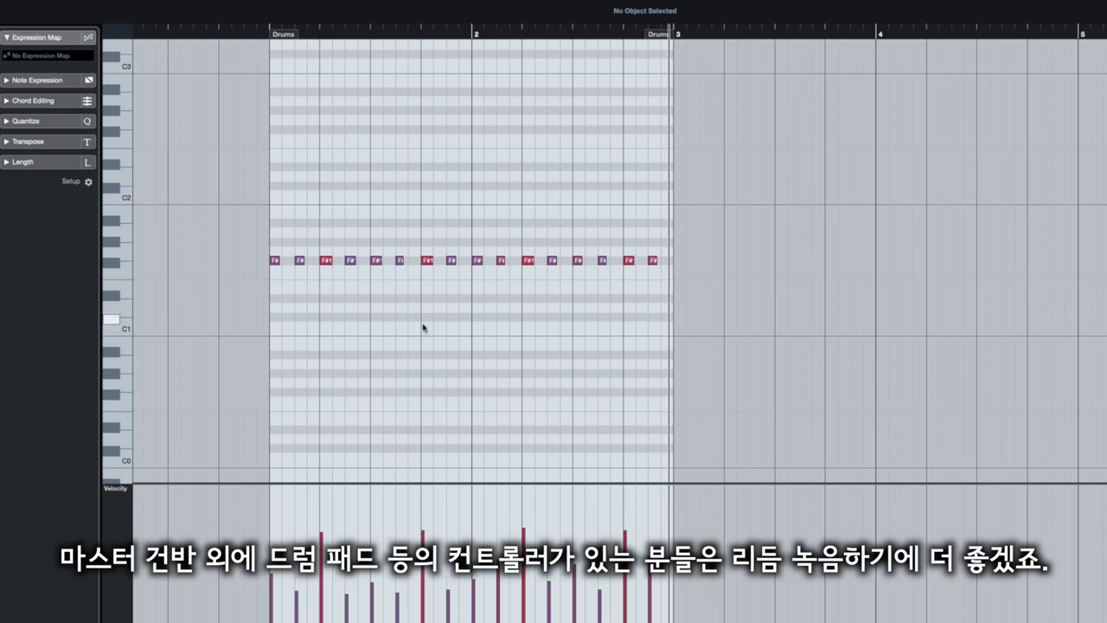
Step: Record C1 kick and E1 snare hits over the hi-hat pattern in the Drums part
{"action": "left_click", "coordinate": [242, 33]}
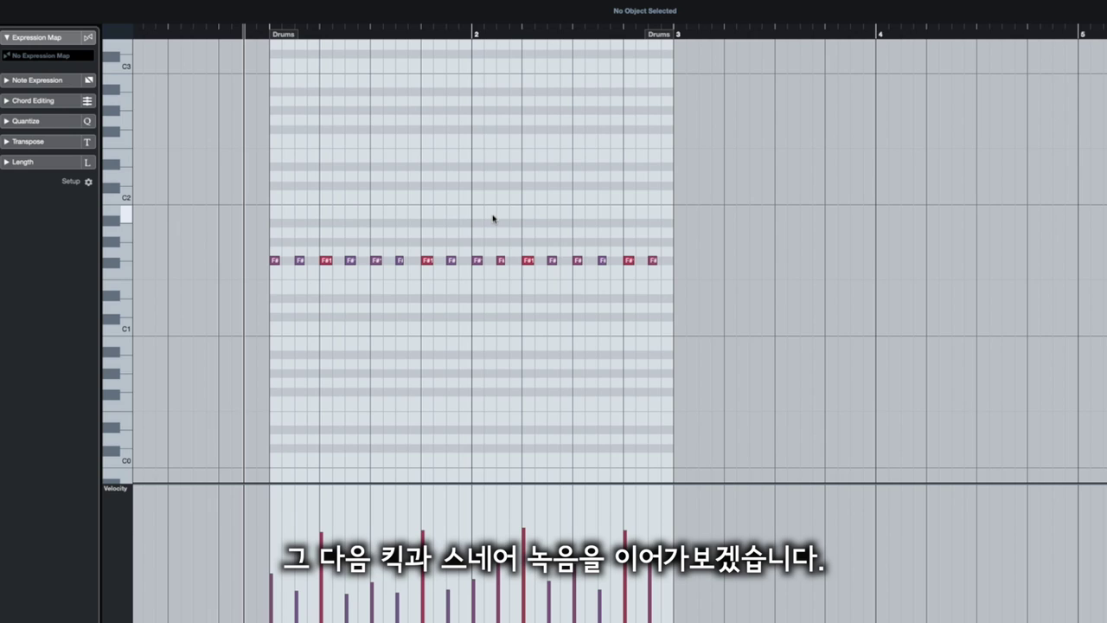
{"action": "key", "text": "KP_Multiply"}
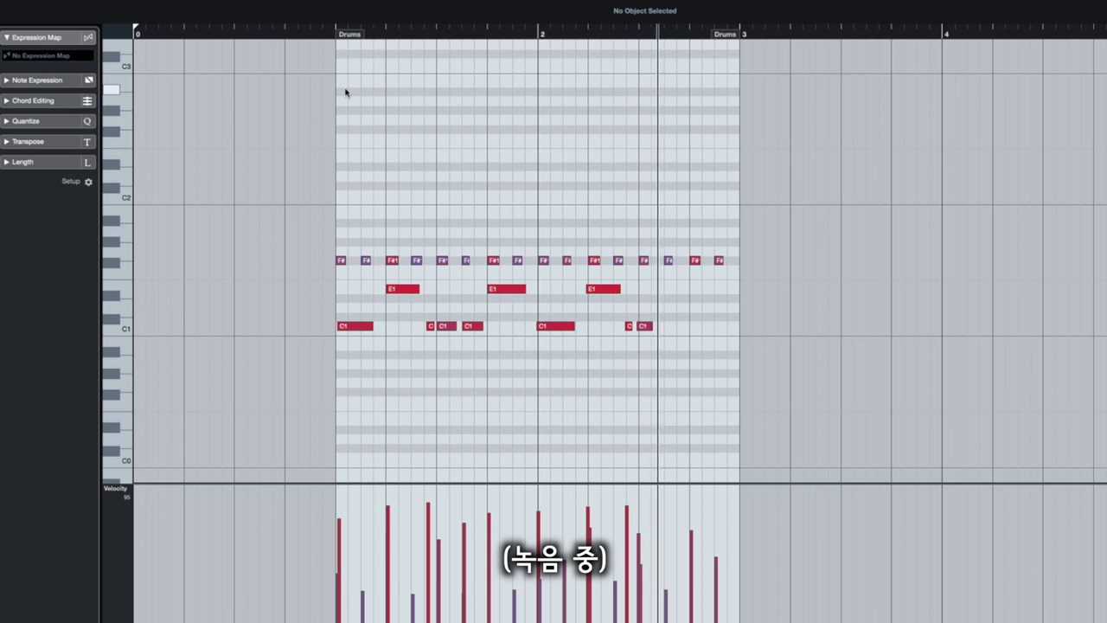
{"action": "key", "text": "space"}
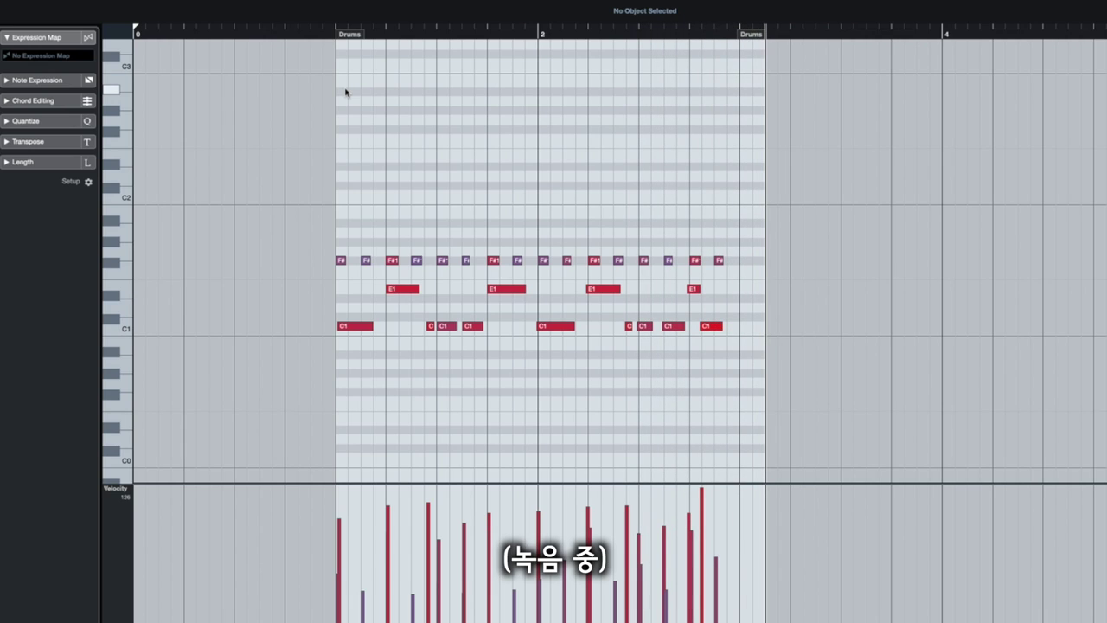
Step: Quantize the newly recorded C1 and E1 notes and trim the end of the Drums part back to bar 3
{"action": "left_click_drag", "start_coordinate": [816, 355], "coordinate": [285, 289]}
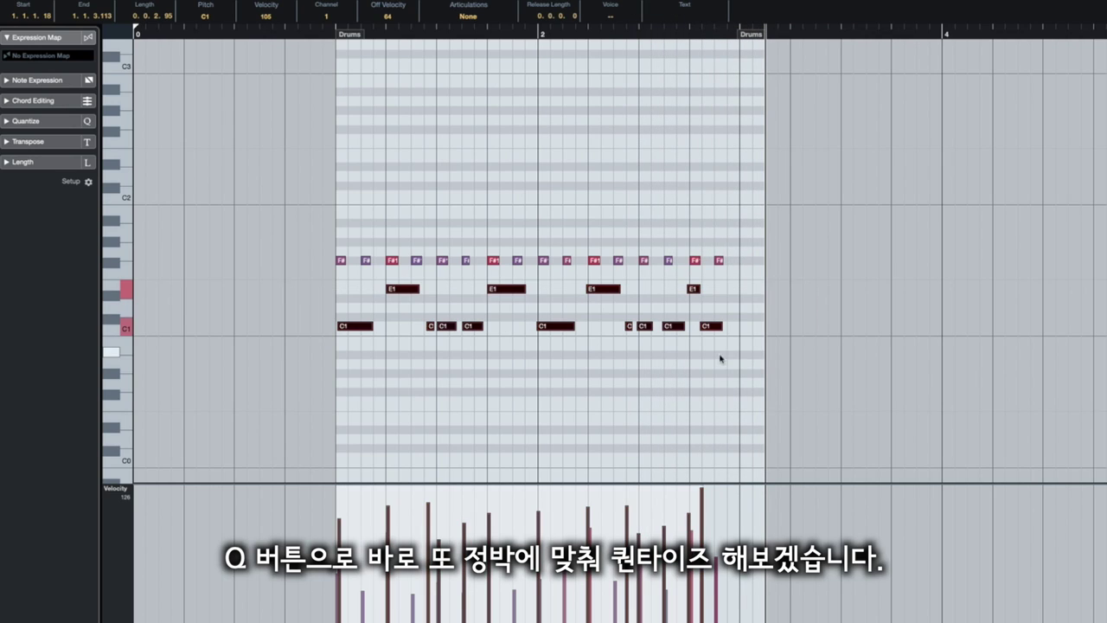
{"action": "key", "text": "q"}
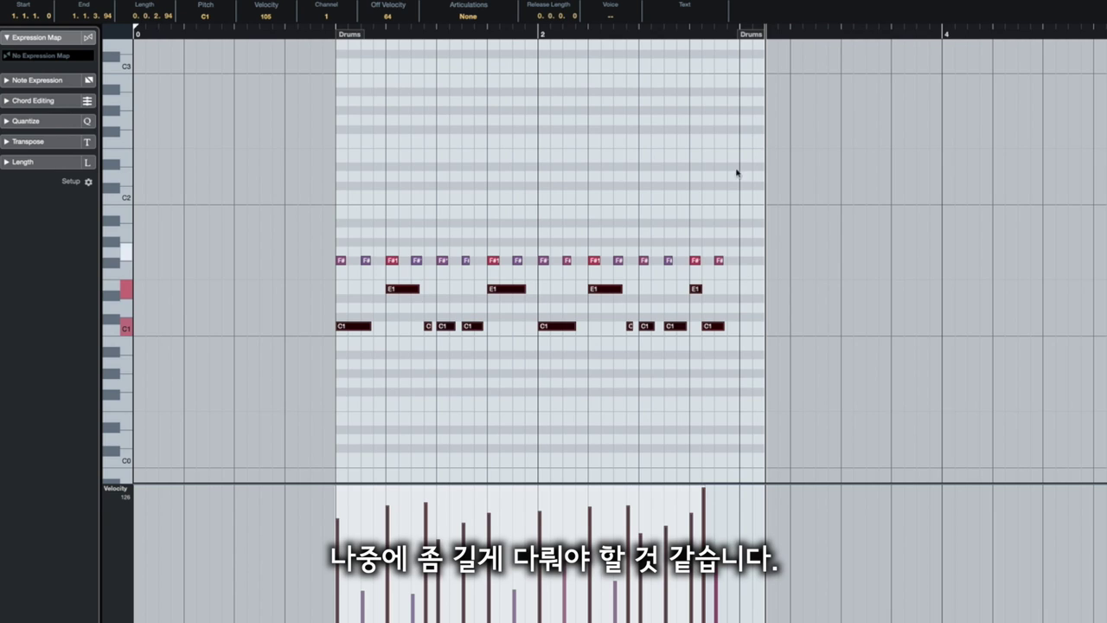
{"action": "left_click_drag", "start_coordinate": [750, 37], "coordinate": [744, 306]}
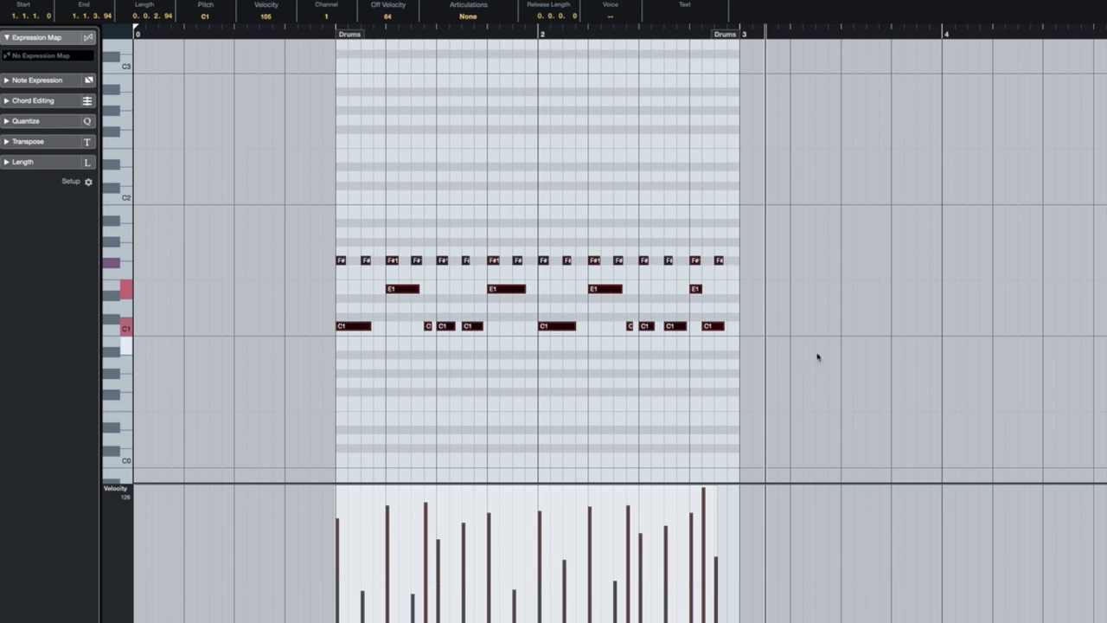
{"action": "left_click_drag", "start_coordinate": [800, 357], "coordinate": [245, 232]}
{"action": "left_click", "coordinate": [336, 272]}
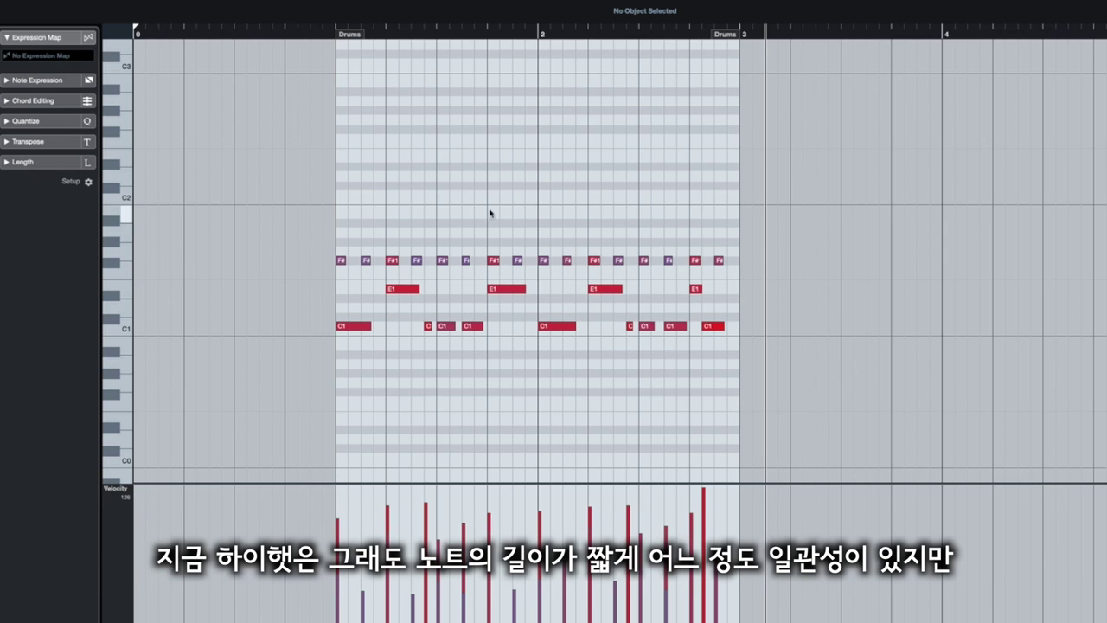
{"action": "left_click_drag", "start_coordinate": [299, 361], "coordinate": [369, 340]}
{"action": "left_click_drag", "start_coordinate": [753, 346], "coordinate": [317, 285]}
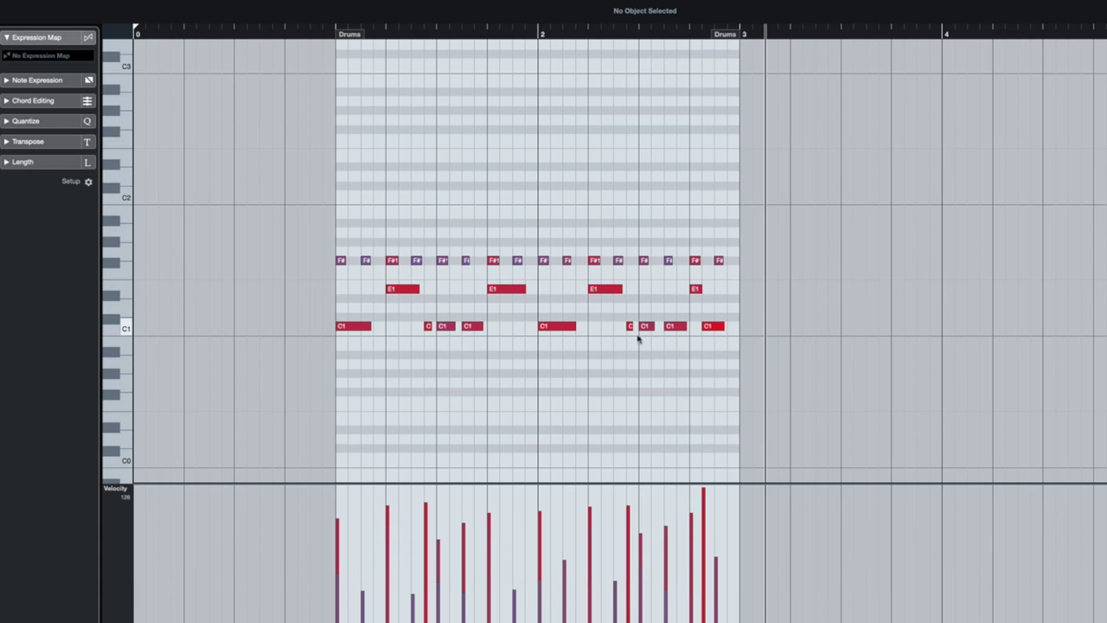
{"action": "left_click_drag", "start_coordinate": [788, 355], "coordinate": [326, 235]}
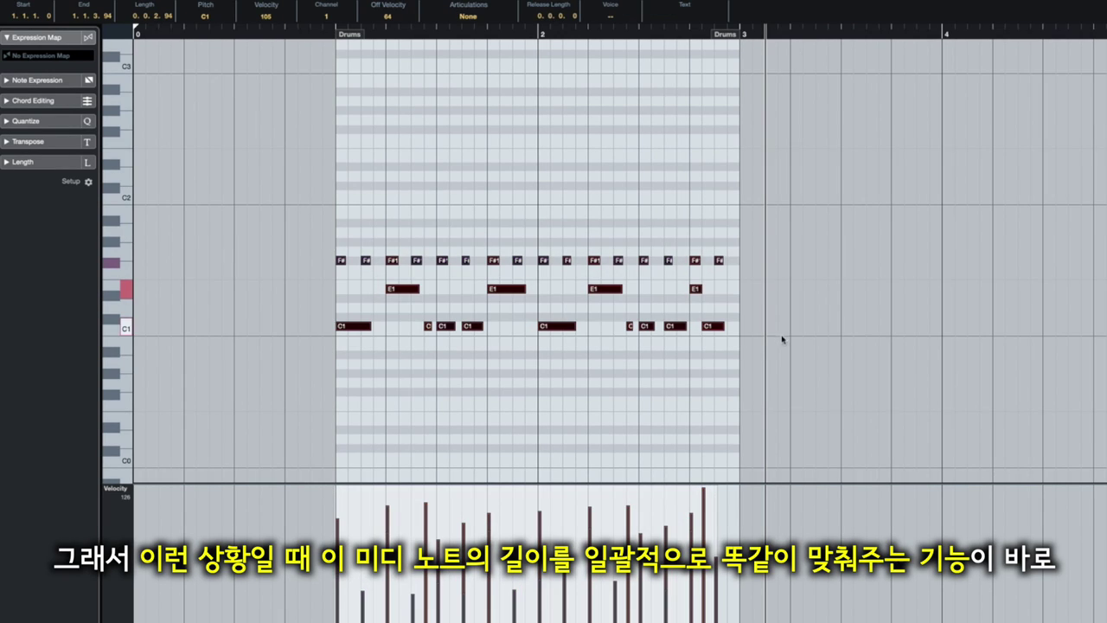
{"action": "left_click_drag", "start_coordinate": [747, 347], "coordinate": [304, 243]}
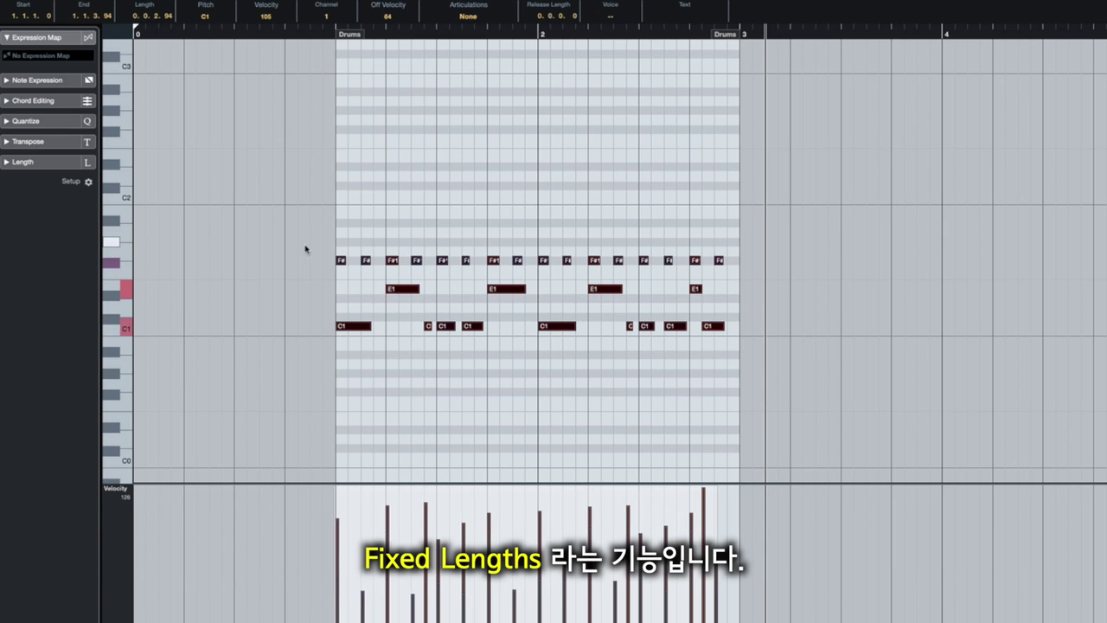
{"action": "left_click", "coordinate": [481, 351]}
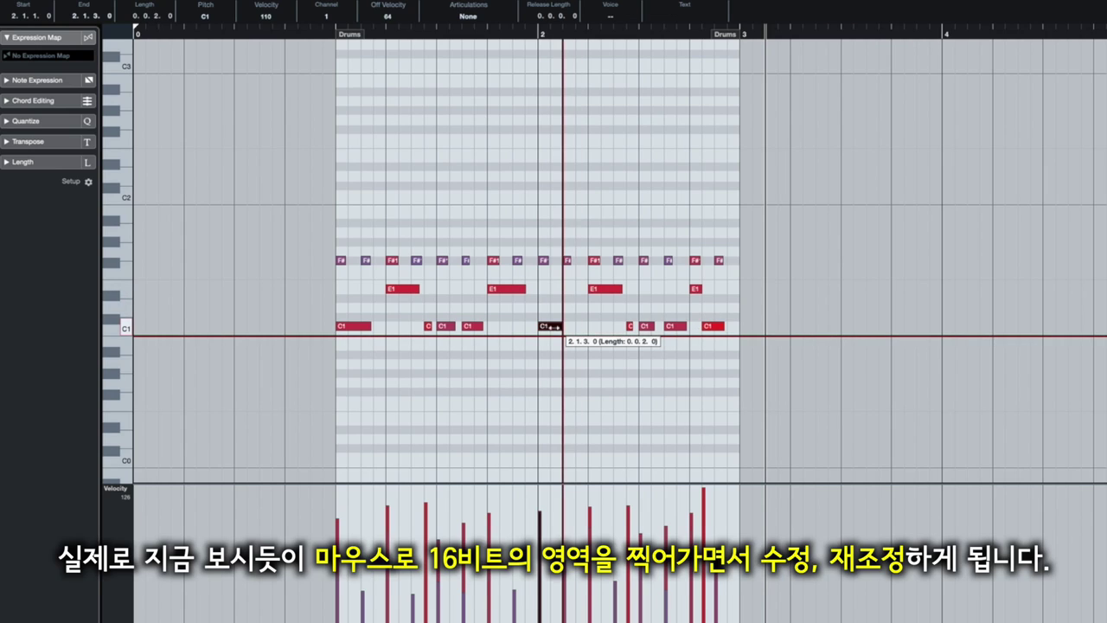
Step: Shorten the opening C1 notes of bars 1 and 2 to a sixteenth and insert extra sixteenth-note kicks after each
{"action": "left_click_drag", "start_coordinate": [561, 324], "coordinate": [549, 323]}
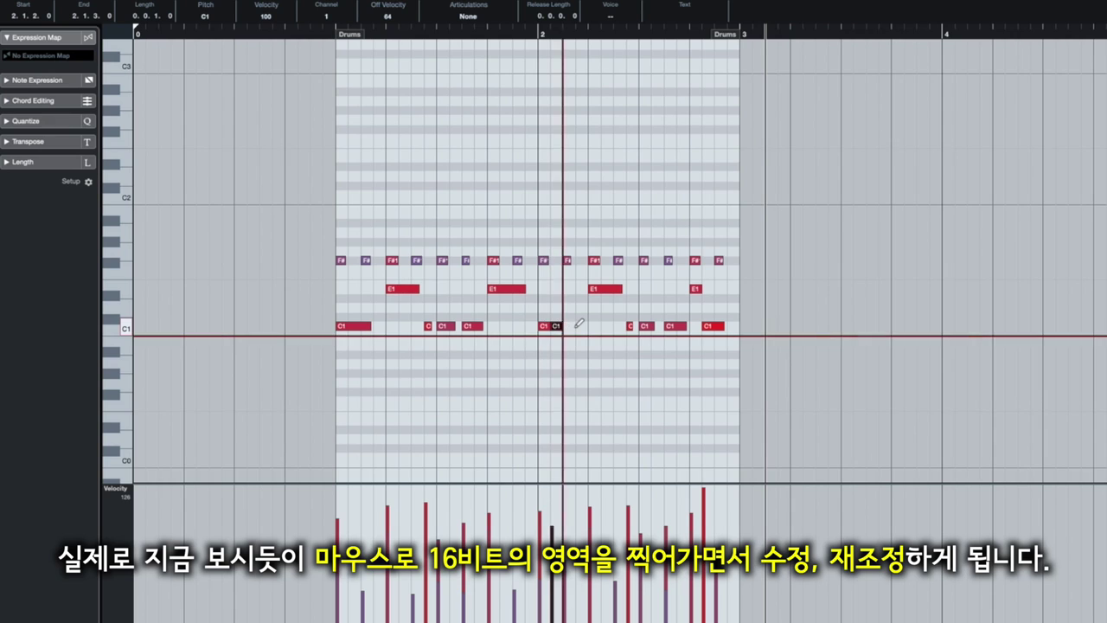
{"action": "left_click", "coordinate": [580, 326]}
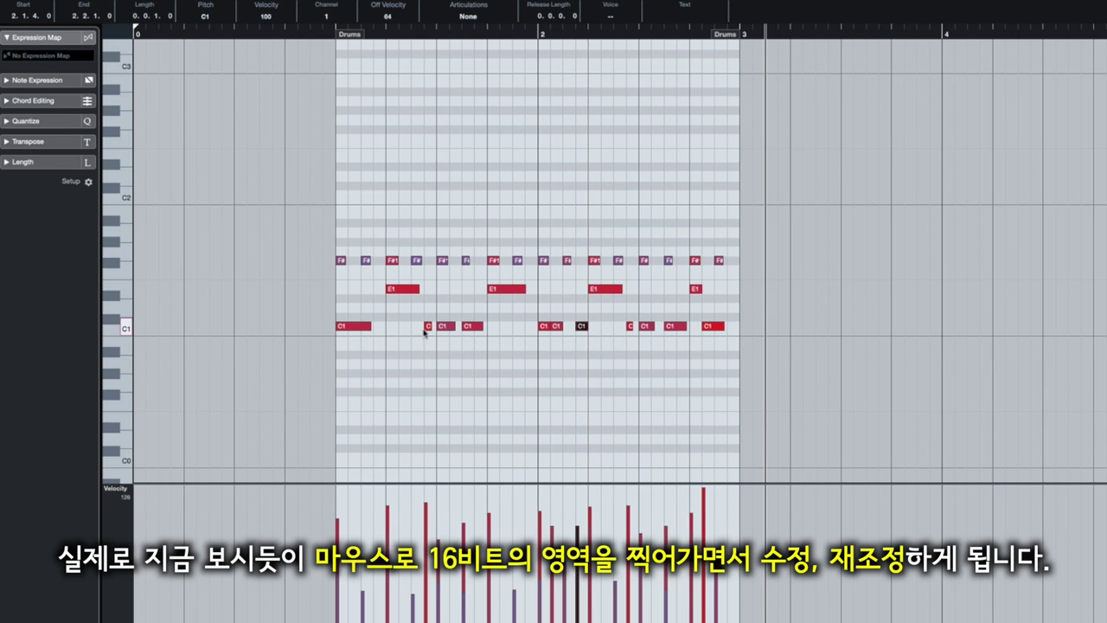
{"action": "left_click_drag", "start_coordinate": [368, 326], "coordinate": [349, 326]}
{"action": "left_click", "coordinate": [355, 326]}
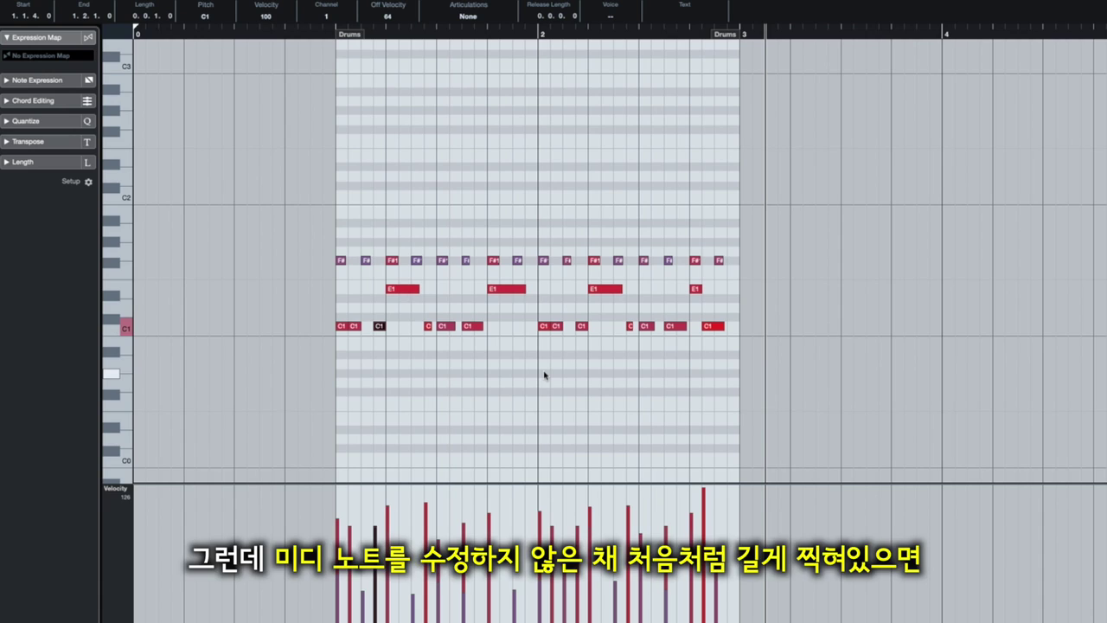
Step: Undo the shortened and inserted C1 kick notes
{"action": "key", "text": "Delete"}
{"action": "key", "text": "ctrl+z"}
{"action": "key", "text": "ctrl+z"}
{"action": "key", "text": "ctrl+z"}
{"action": "key", "text": "ctrl+z"}
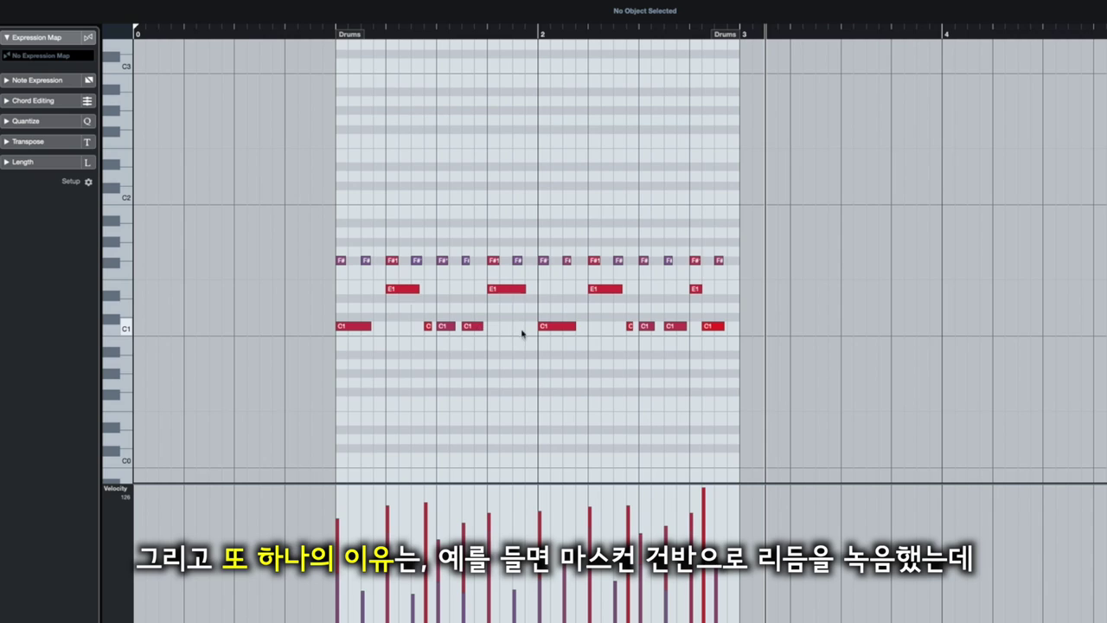
Step: Lengthen the C1 note at 2.1.1 to one beat, and the C1 notes at 1.3.3 and 1.1.1 to 0.1.1.0
{"action": "left_click_drag", "start_coordinate": [577, 326], "coordinate": [588, 326]}
{"action": "left_click_drag", "start_coordinate": [482, 326], "coordinate": [525, 326]}
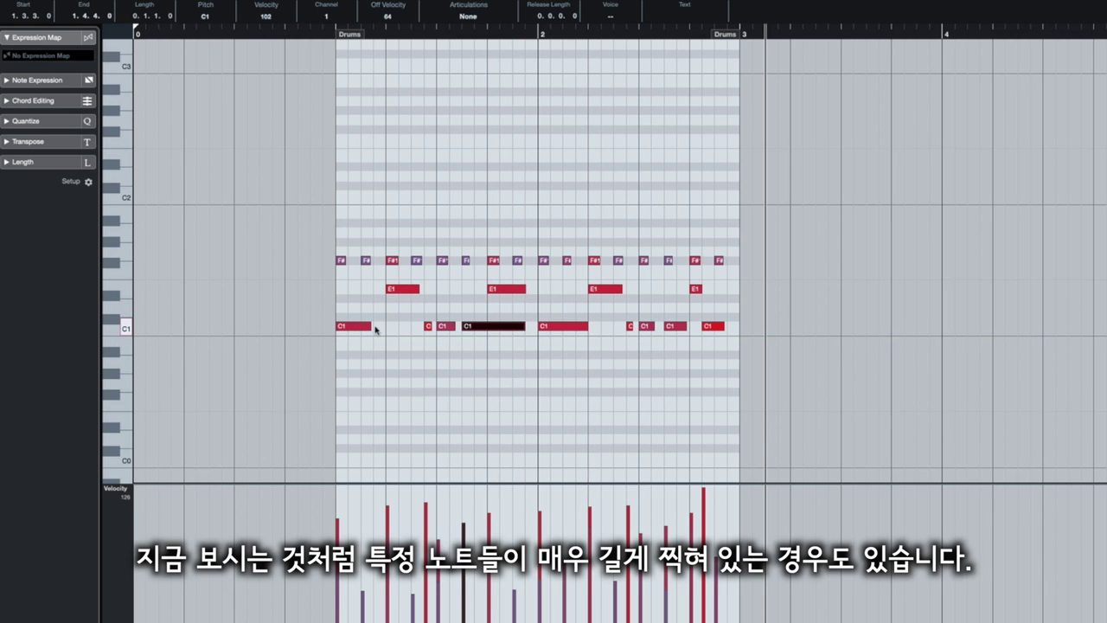
{"action": "left_click_drag", "start_coordinate": [374, 326], "coordinate": [399, 326]}
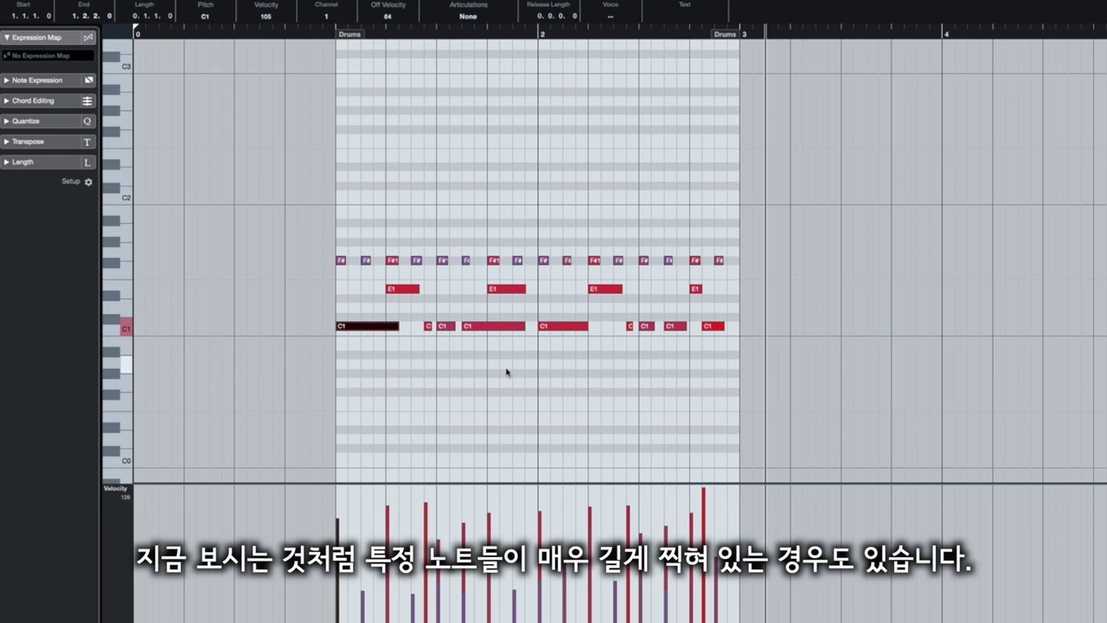
{"action": "left_click", "coordinate": [507, 371]}
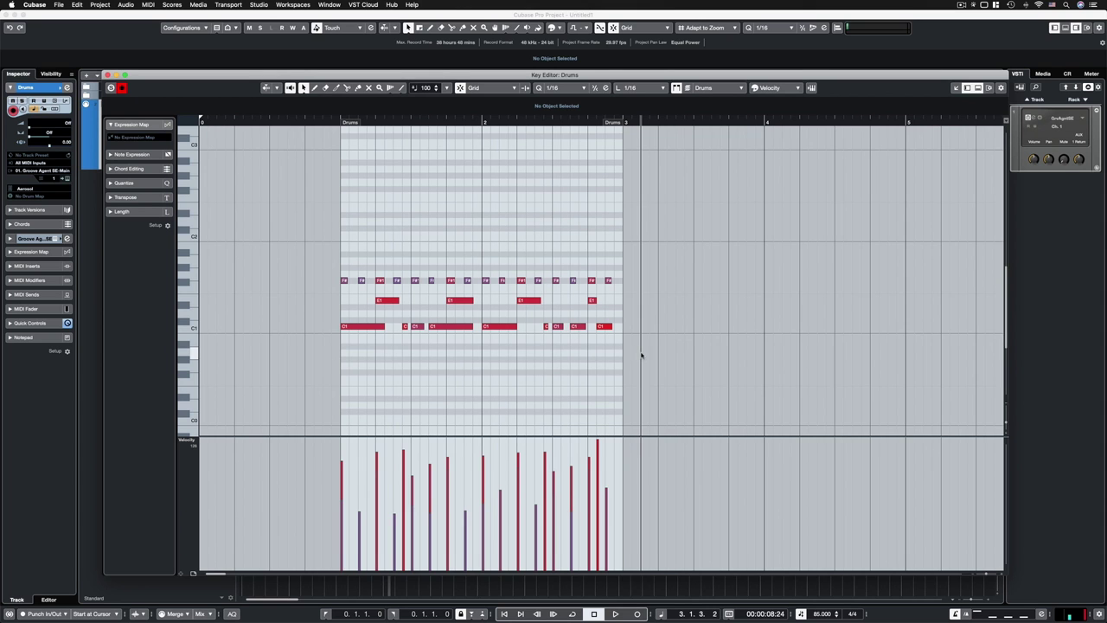
Step: Set Length Quantize to Quantize Link and keep the Quantize preset at 1/16
{"action": "left_click_drag", "start_coordinate": [766, 363], "coordinate": [308, 246]}
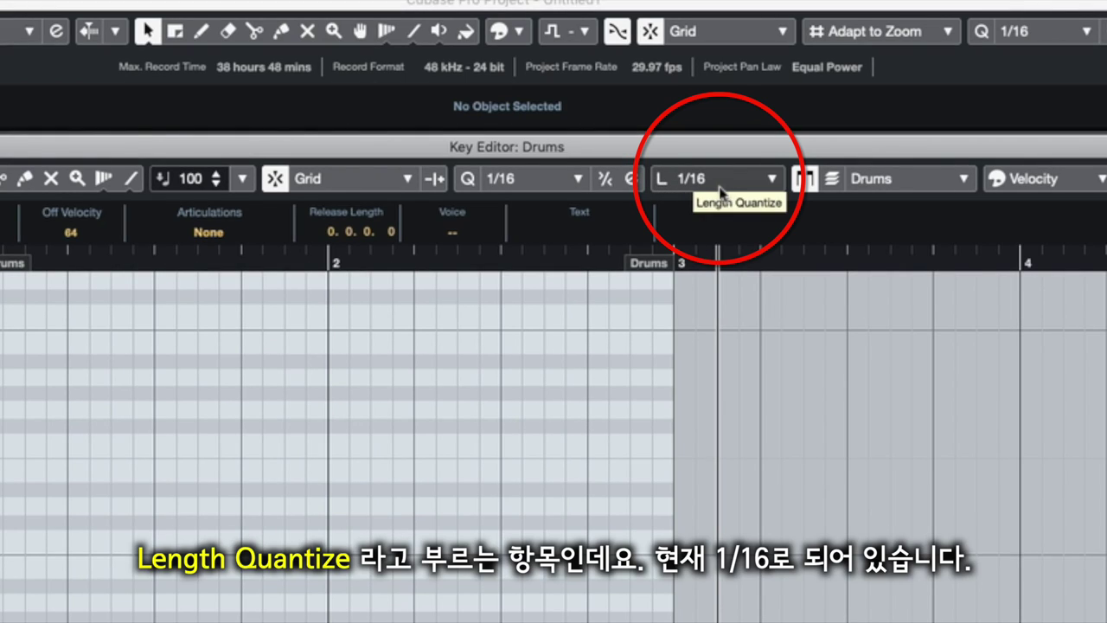
{"action": "left_click", "coordinate": [717, 182]}
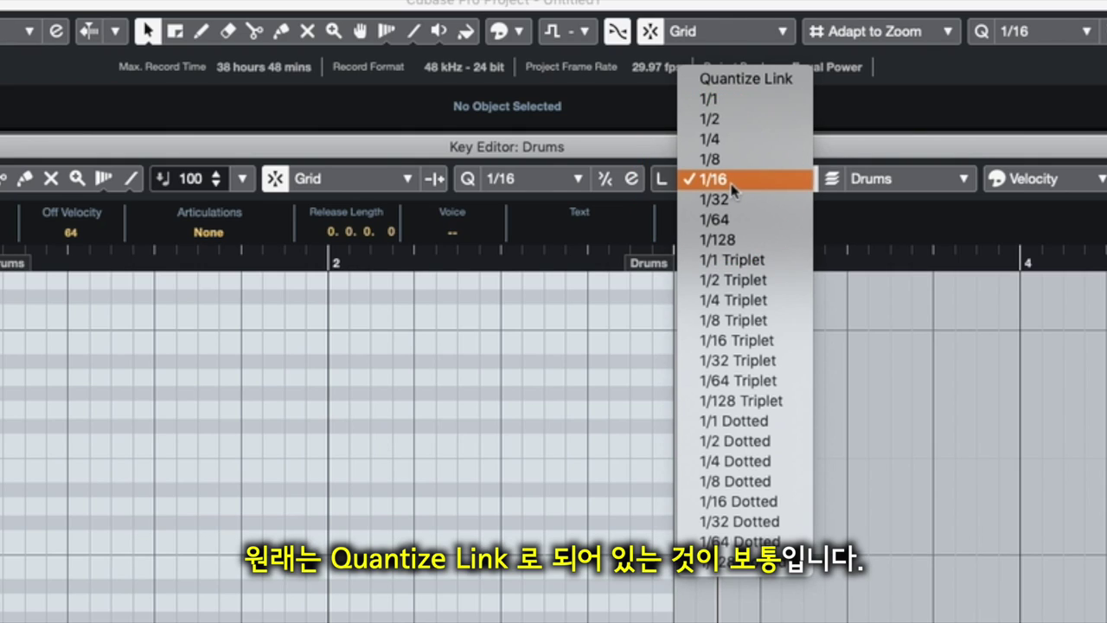
{"action": "left_click", "coordinate": [745, 79]}
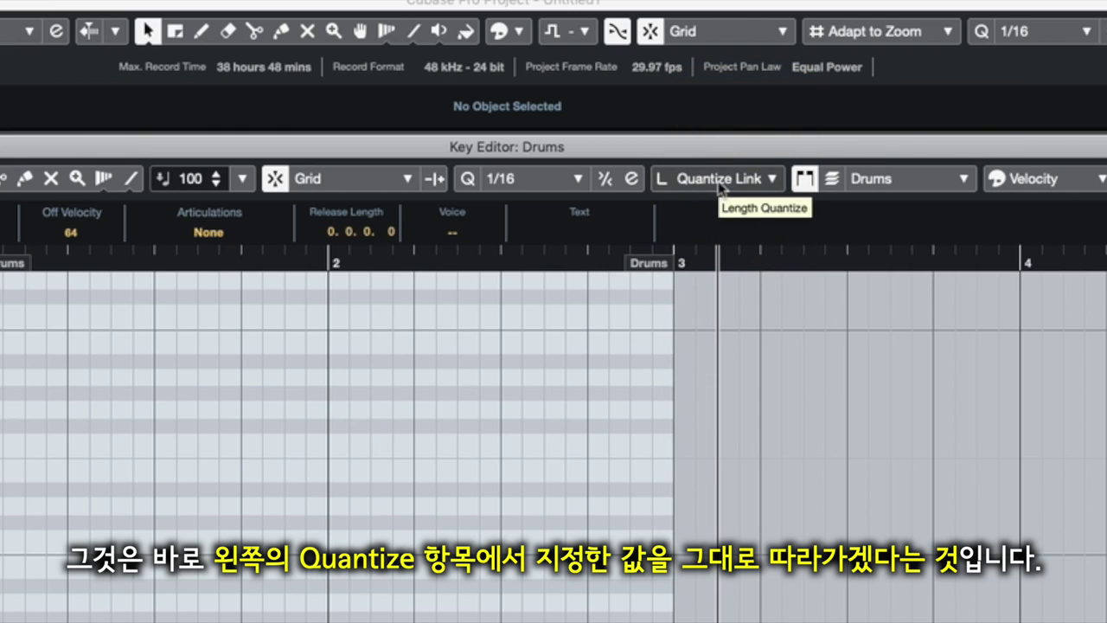
{"action": "left_click", "coordinate": [508, 185]}
{"action": "left_click", "coordinate": [531, 181]}
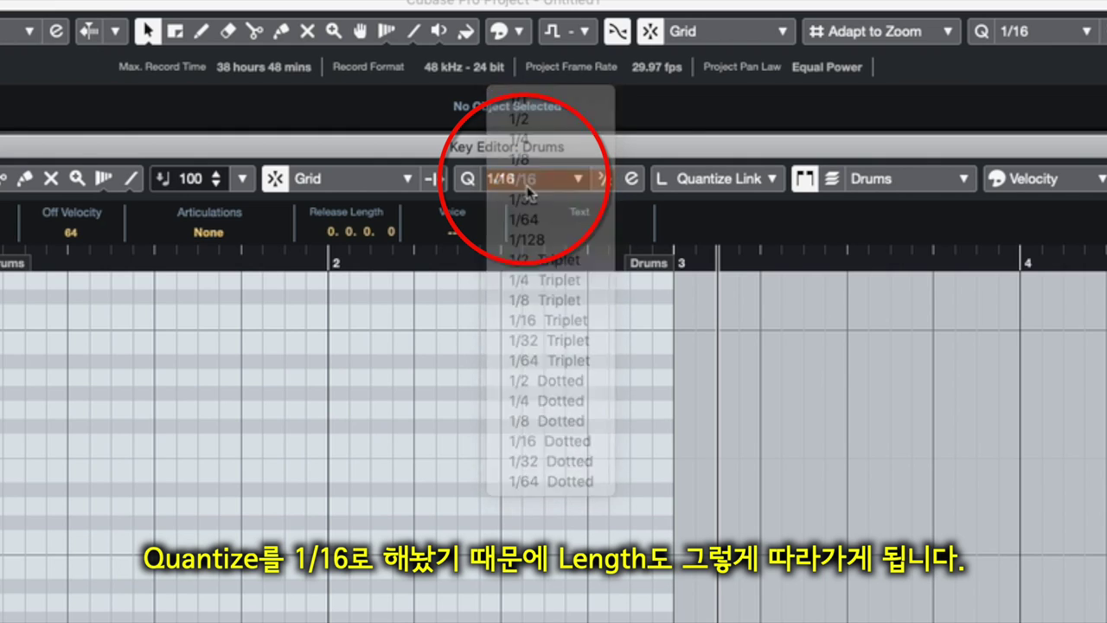
Step: Look through the available Length Quantize values and keep Quantize Link selected
{"action": "left_click", "coordinate": [702, 183]}
{"action": "left_click", "coordinate": [736, 186]}
{"action": "left_click", "coordinate": [715, 180]}
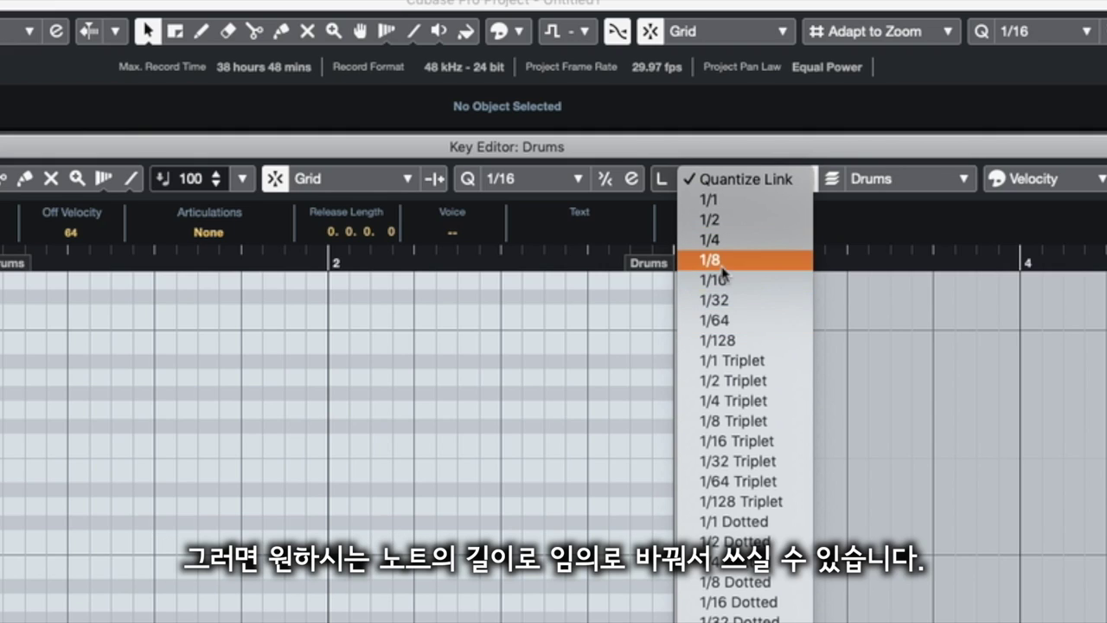
{"action": "left_click", "coordinate": [737, 179]}
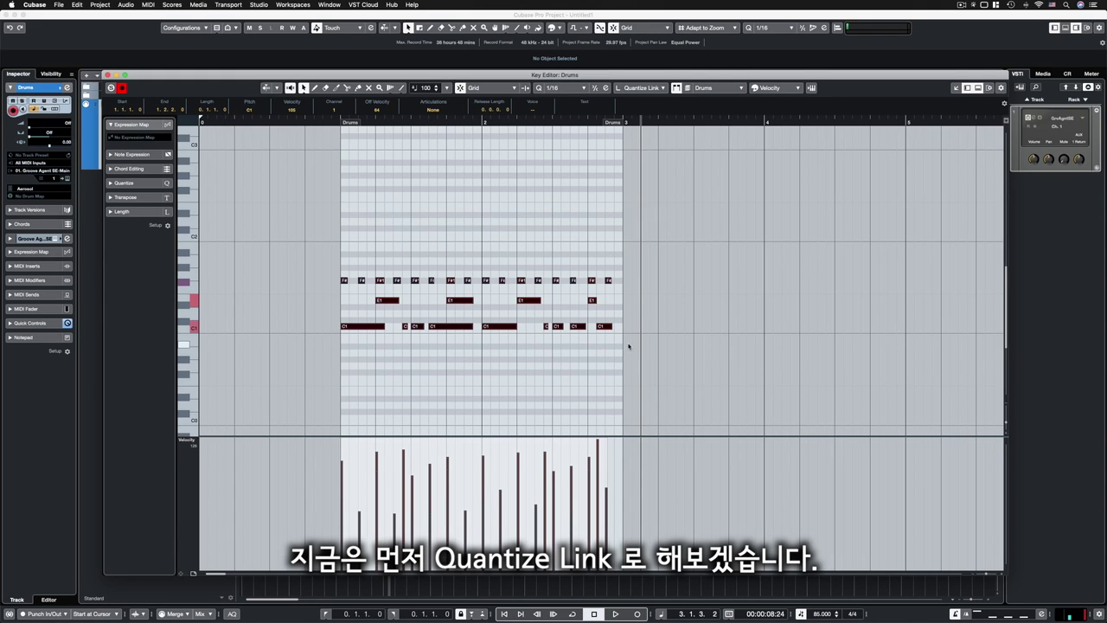
Step: Select all the notes of the two-bar drum pattern and apply the Fixed Lengths function to them
{"action": "left_click_drag", "start_coordinate": [629, 346], "coordinate": [308, 247]}
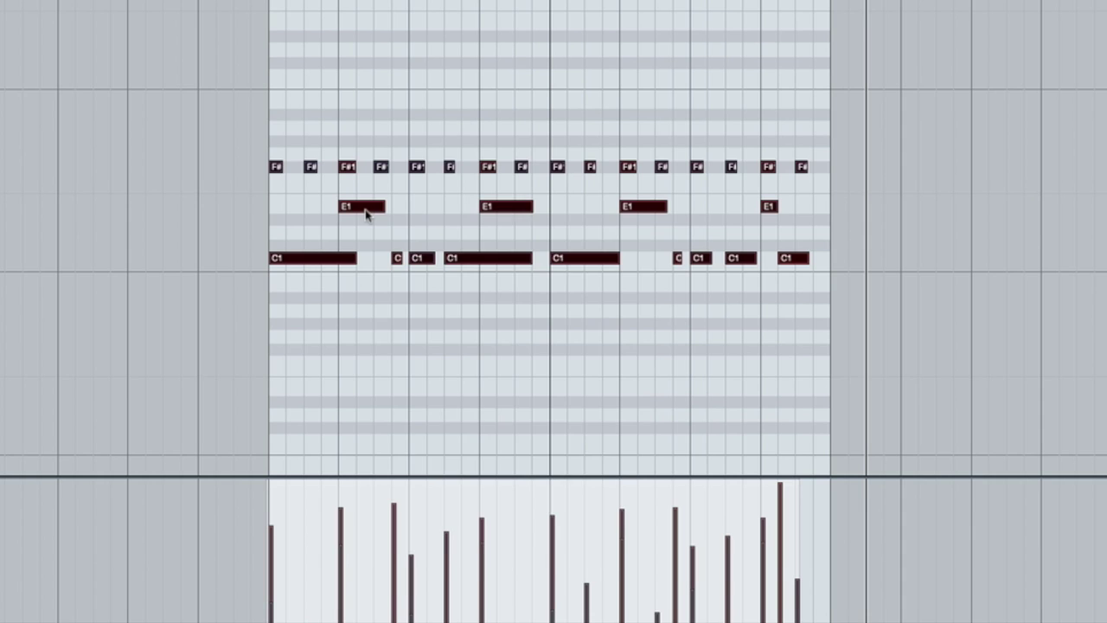
{"action": "right_click", "coordinate": [389, 304]}
{"action": "mouse_move", "coordinate": [418, 306]}
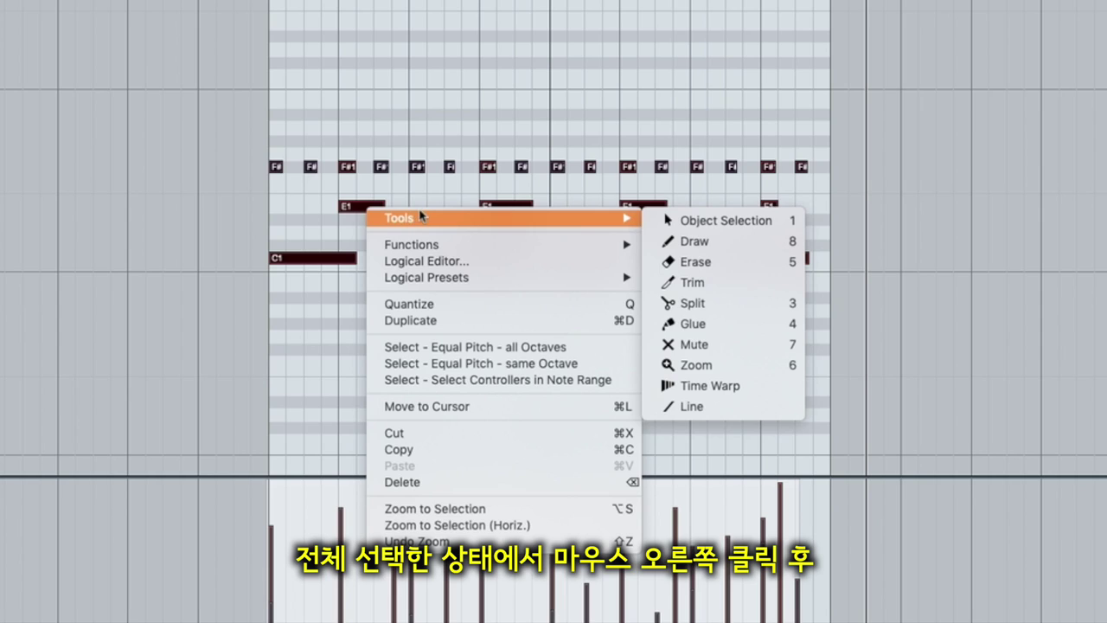
{"action": "mouse_move", "coordinate": [456, 245]}
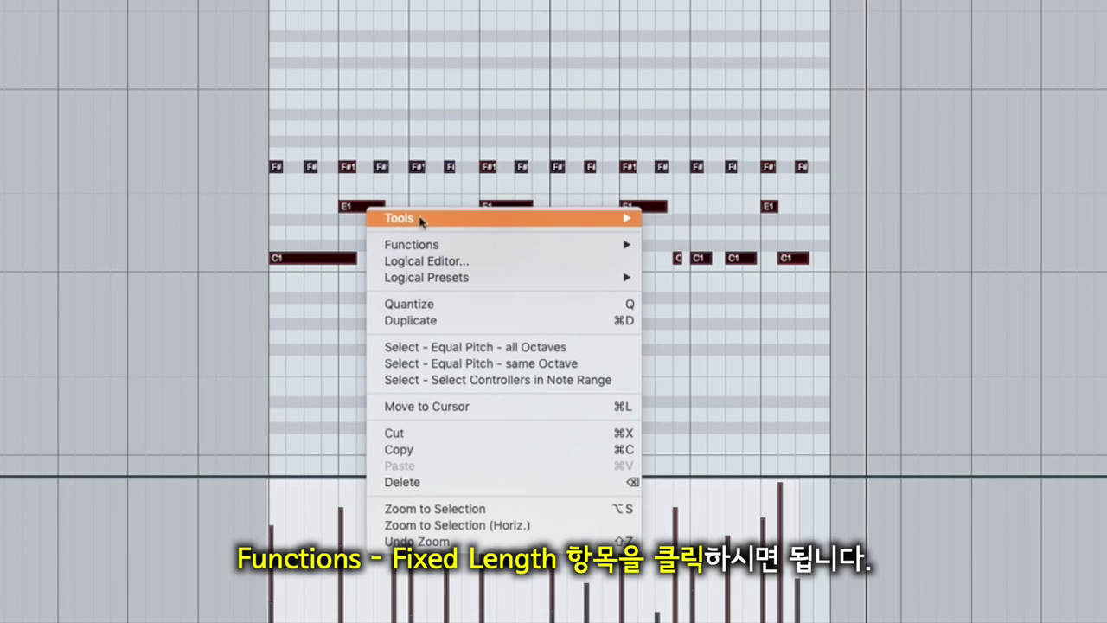
{"action": "mouse_move", "coordinate": [432, 218]}
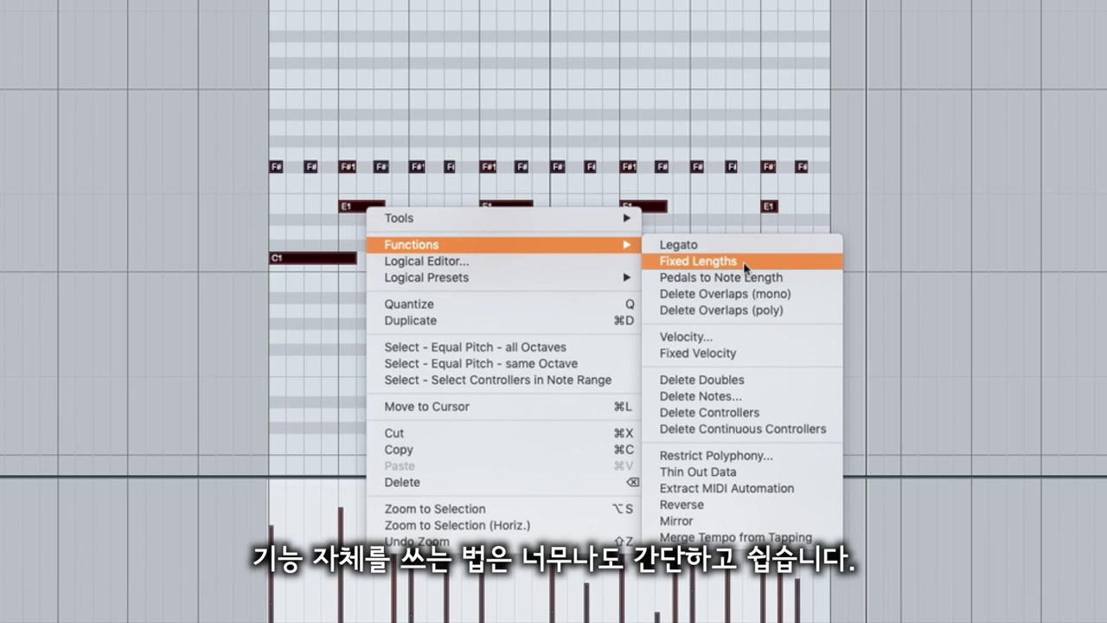
{"action": "left_click", "coordinate": [746, 267]}
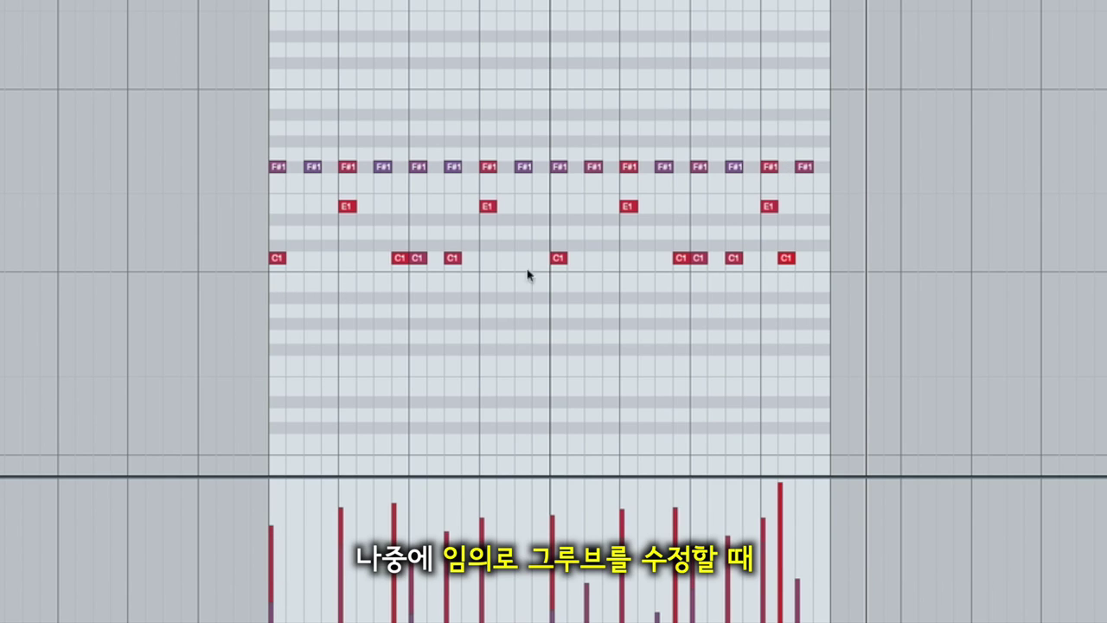
Step: Insert a trial C1 note at 1.1.3 and E1 notes at 1.4.2 and 1.4.4, and delete them again
{"action": "key", "text": "b"}
{"action": "left_click", "coordinate": [314, 256]}
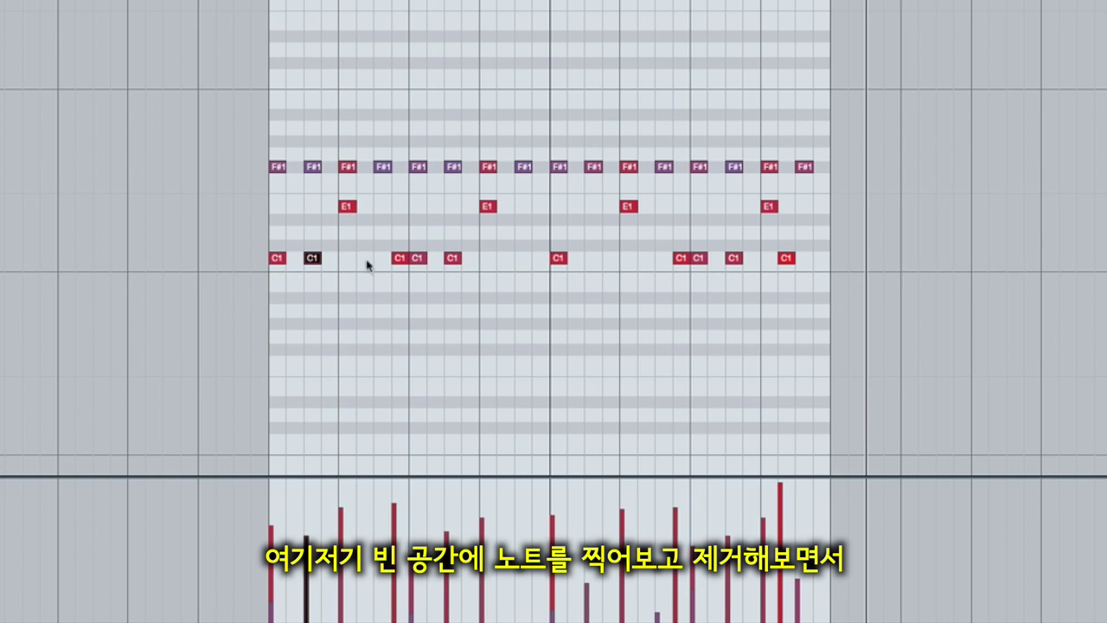
{"action": "key", "text": "Delete"}
{"action": "left_click", "coordinate": [508, 206]}
{"action": "left_click", "coordinate": [538, 206]}
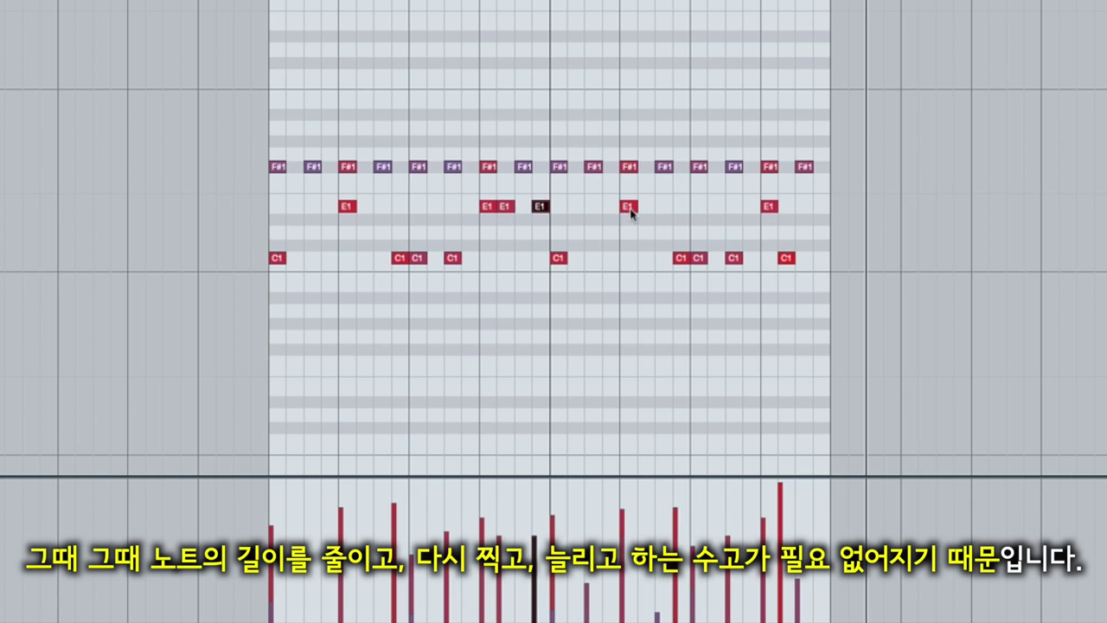
{"action": "left_click_drag", "start_coordinate": [570, 228], "coordinate": [504, 207]}
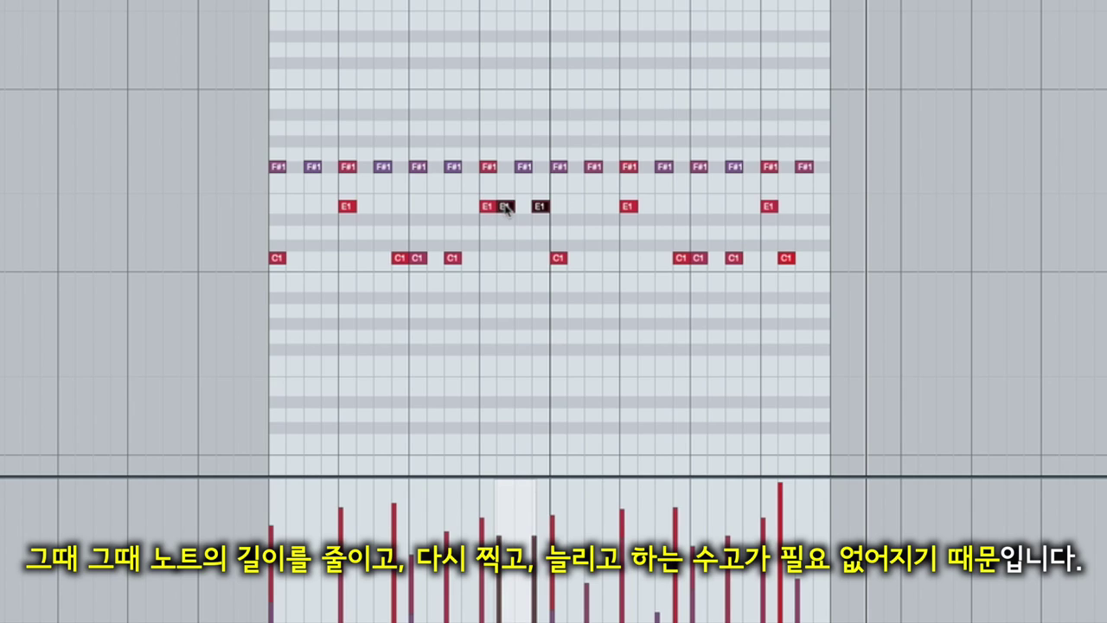
{"action": "key", "text": "Delete"}
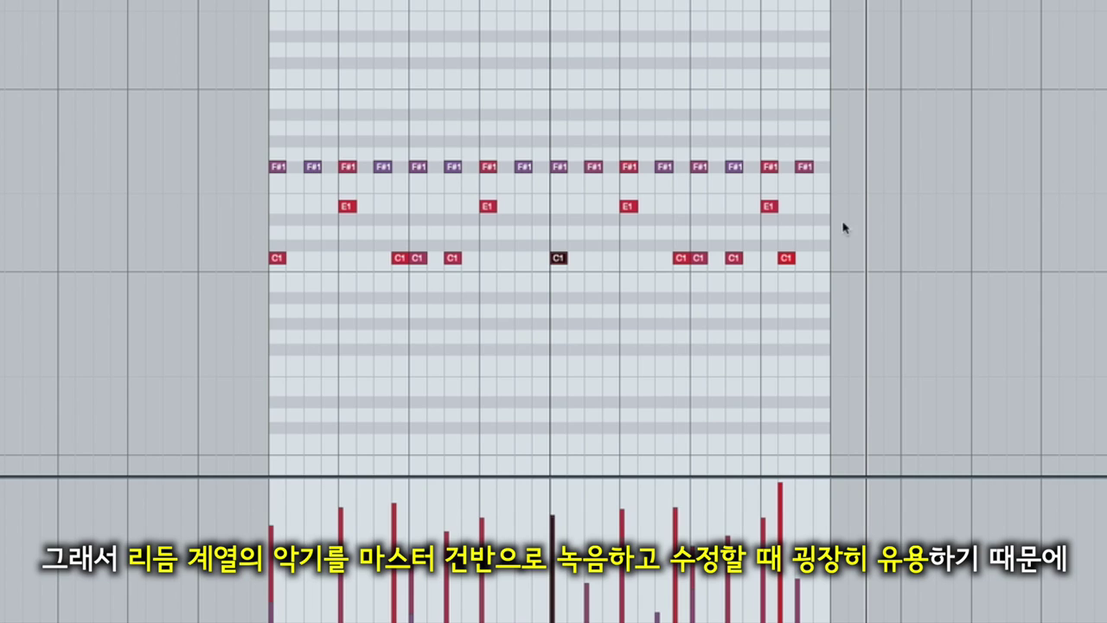
Step: Select all the drum notes and set Length Quantize to 1/32
{"action": "left_click_drag", "start_coordinate": [870, 294], "coordinate": [205, 136]}
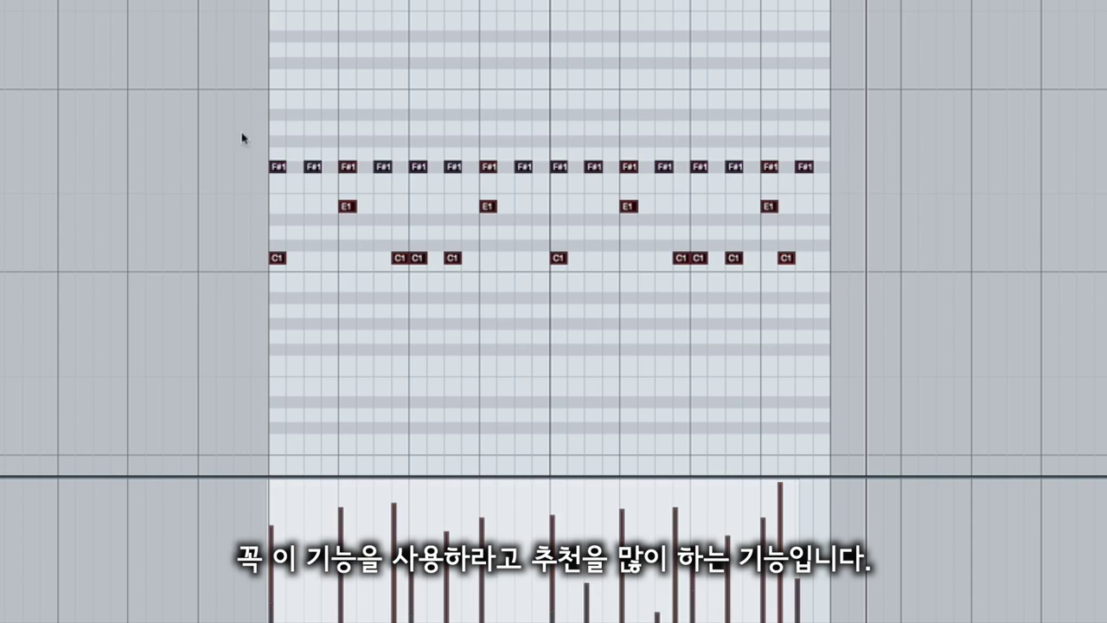
{"action": "left_click", "coordinate": [865, 297]}
{"action": "left_click_drag", "start_coordinate": [865, 296], "coordinate": [160, 88]}
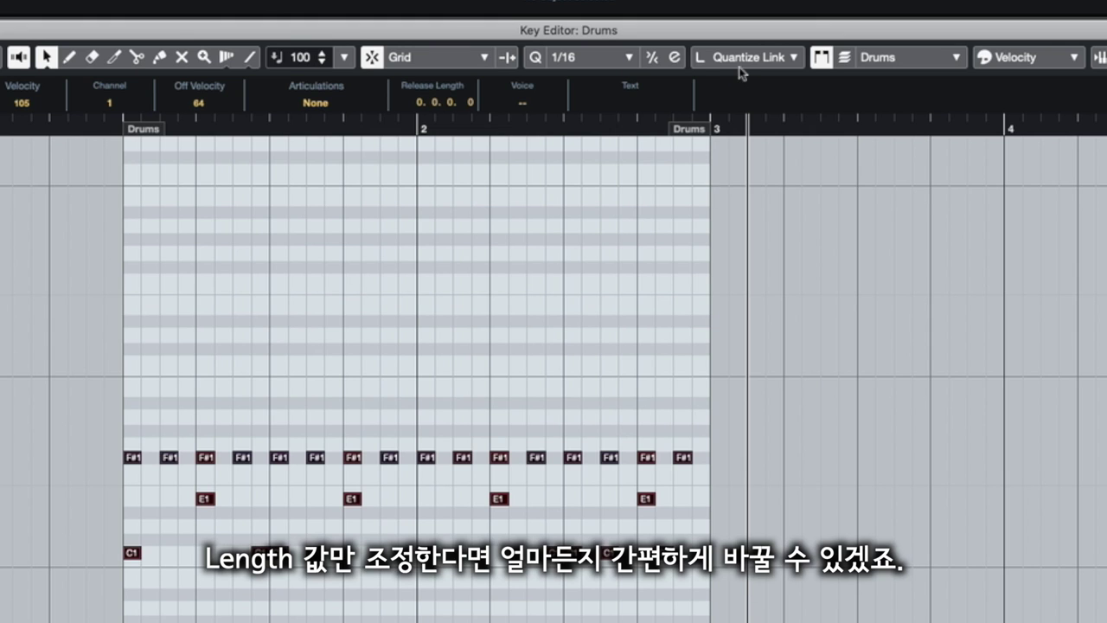
{"action": "left_click", "coordinate": [737, 59]}
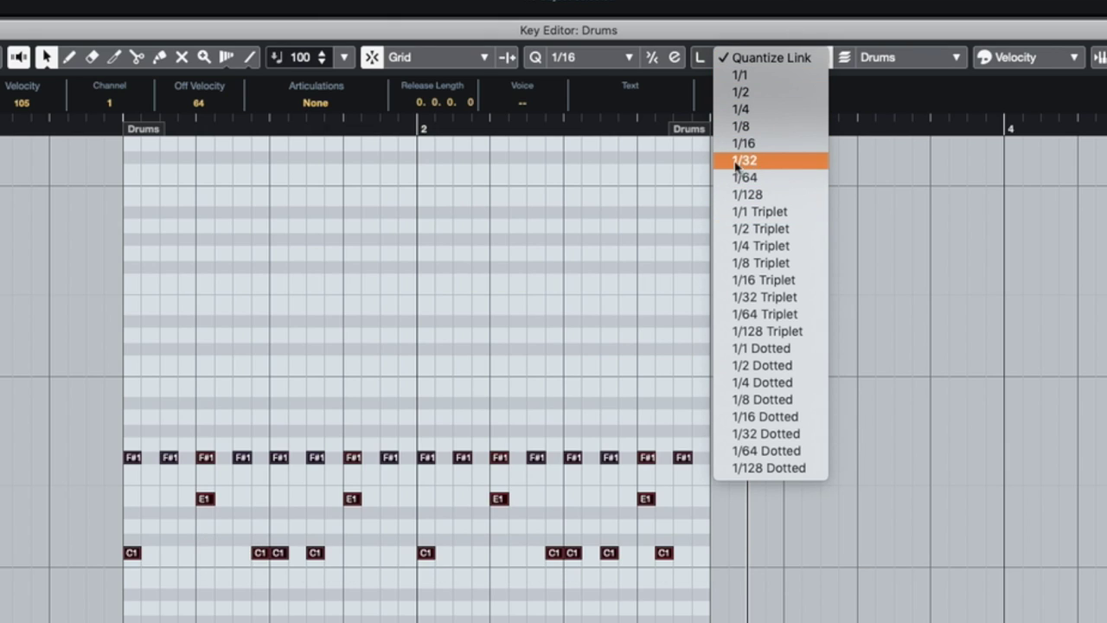
{"action": "left_click", "coordinate": [780, 165]}
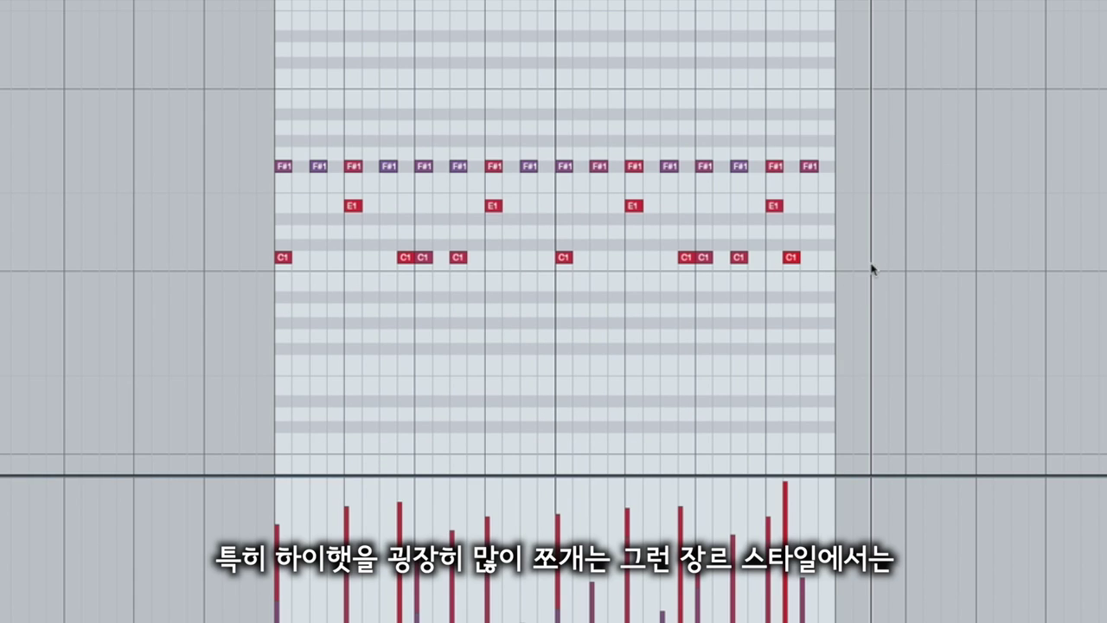
Step: Apply Fixed Lengths to all the drum notes to give them the 1/32 length
{"action": "left_click_drag", "start_coordinate": [962, 332], "coordinate": [201, 114]}
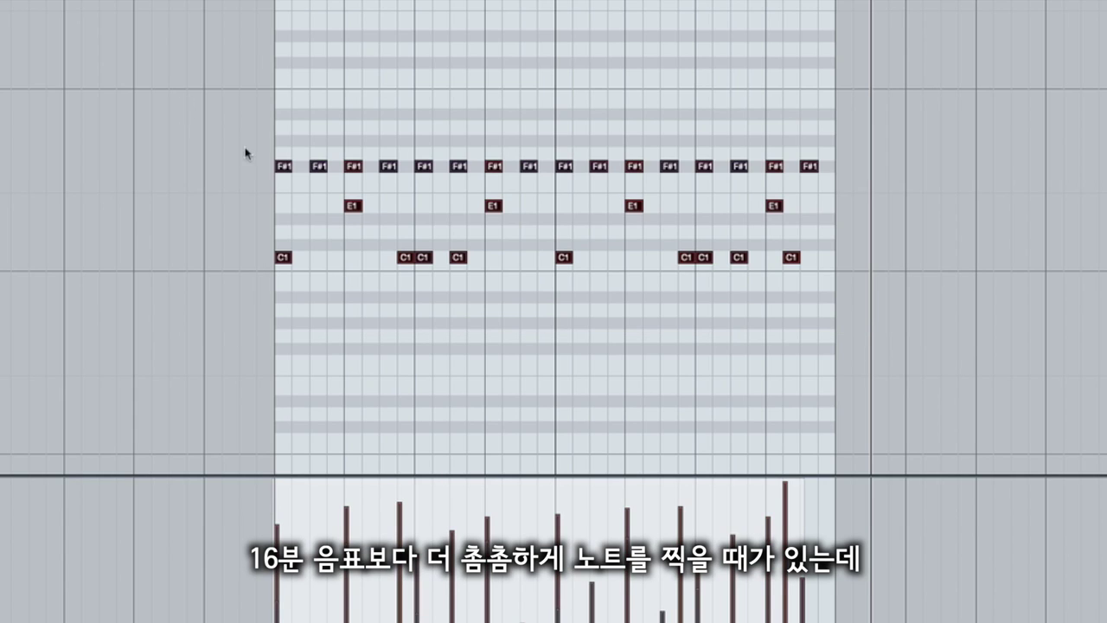
{"action": "right_click", "coordinate": [283, 170]}
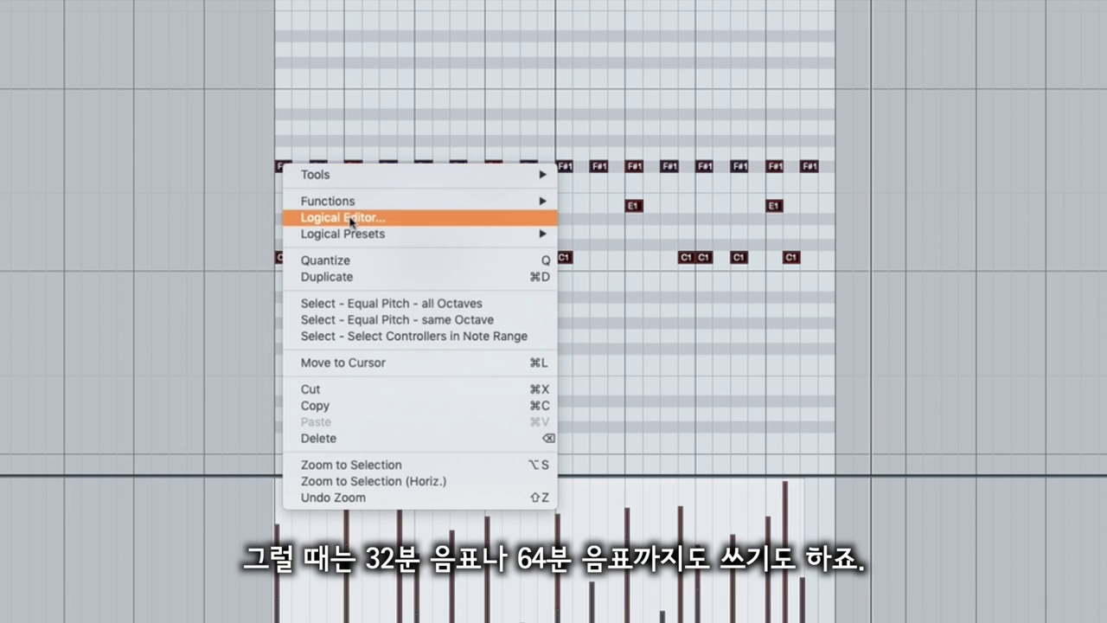
{"action": "mouse_move", "coordinate": [378, 203]}
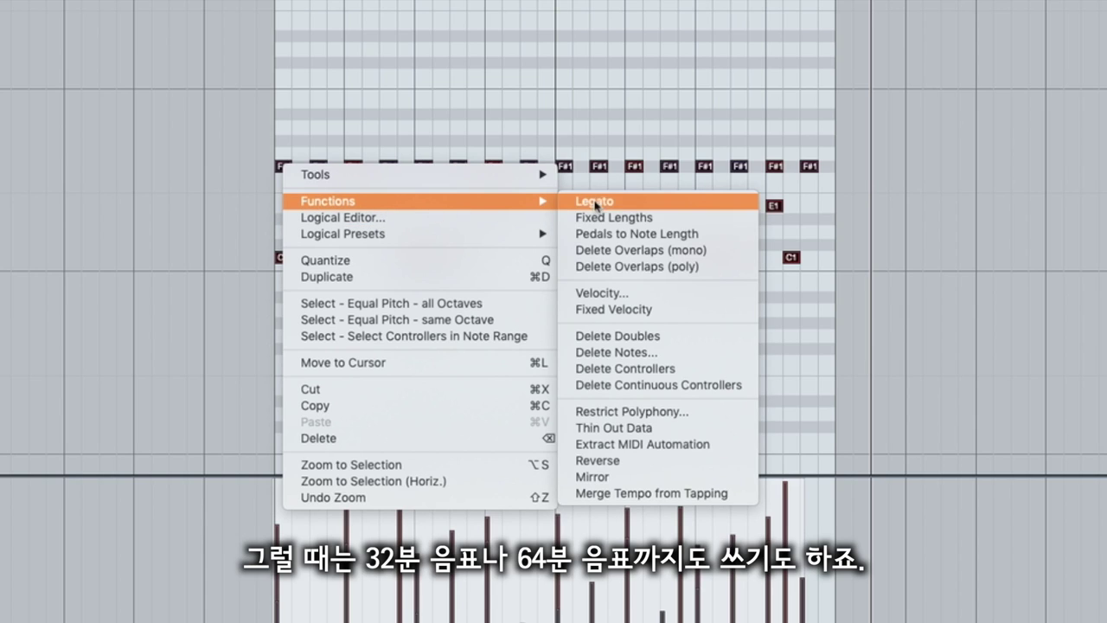
{"action": "left_click", "coordinate": [615, 219]}
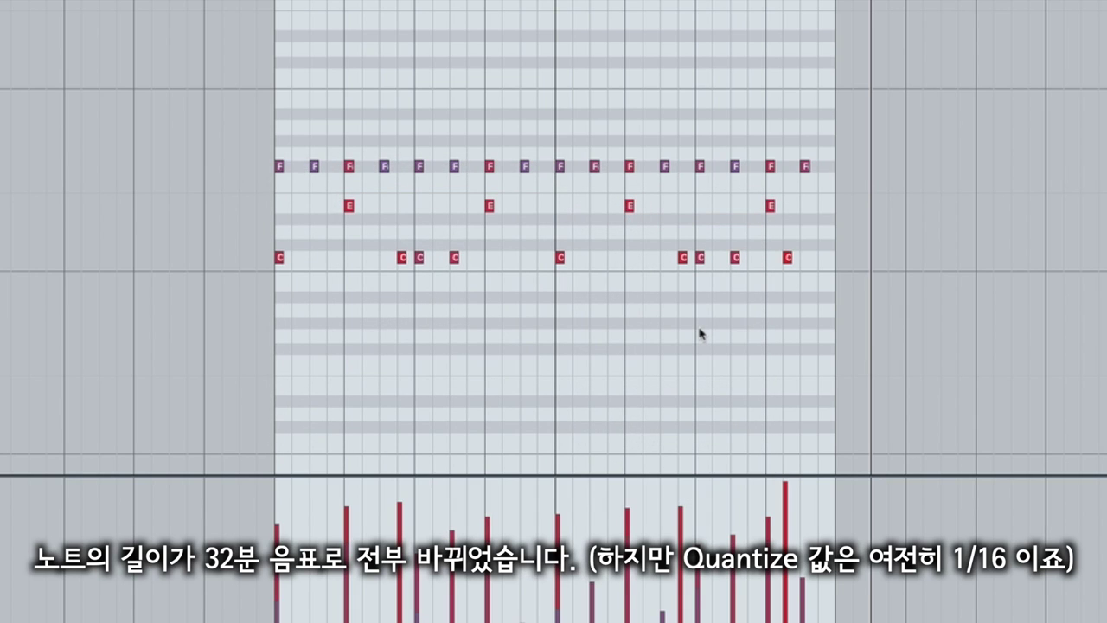
Step: Select all the notes of the two-bar drum pattern
{"action": "left_click_drag", "start_coordinate": [915, 302], "coordinate": [84, 94]}
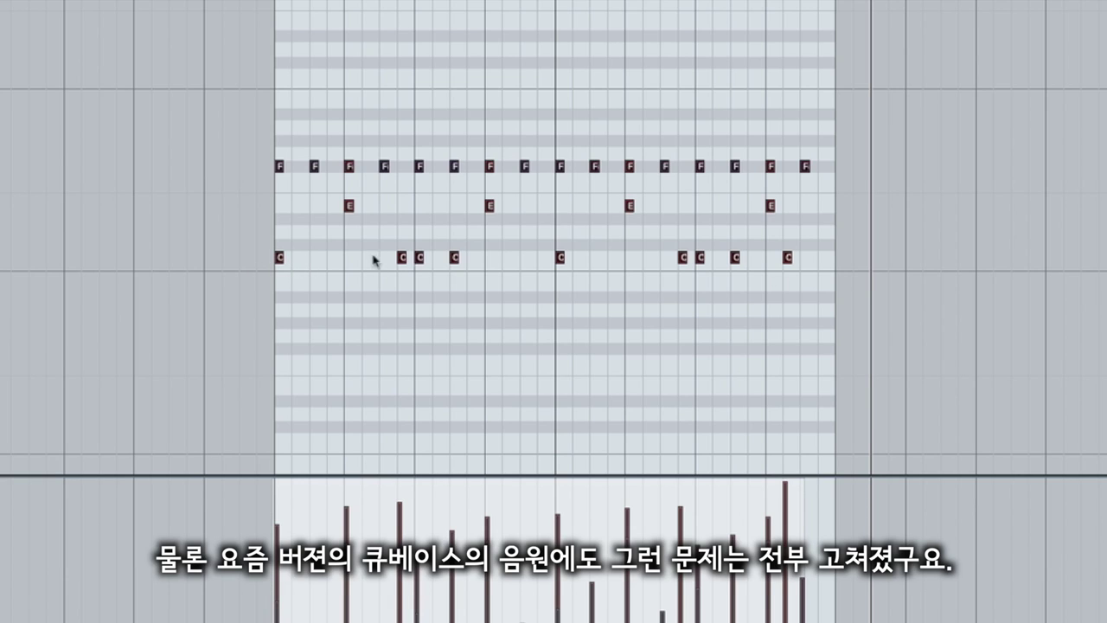
{"action": "left_click_drag", "start_coordinate": [882, 287], "coordinate": [129, 123]}
{"action": "left_click", "coordinate": [395, 179]}
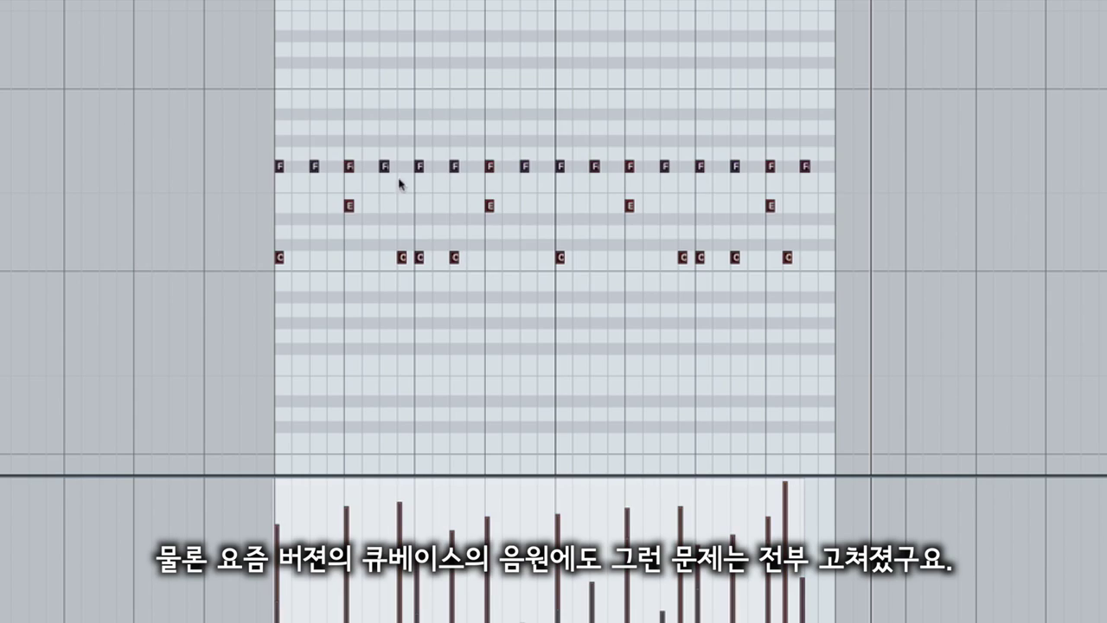